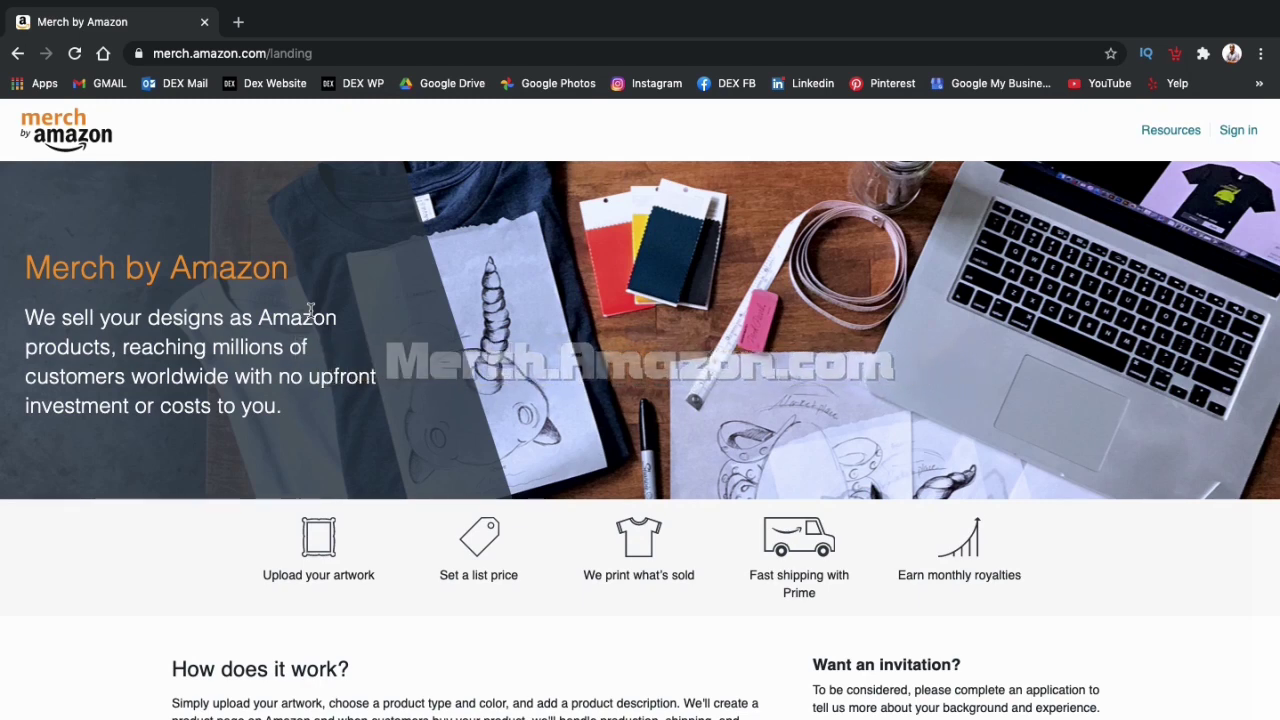
Go to Merch Resources and show the Download product templates page with the artwork specifications
{"action": "left_click", "coordinate": [1166, 138]}
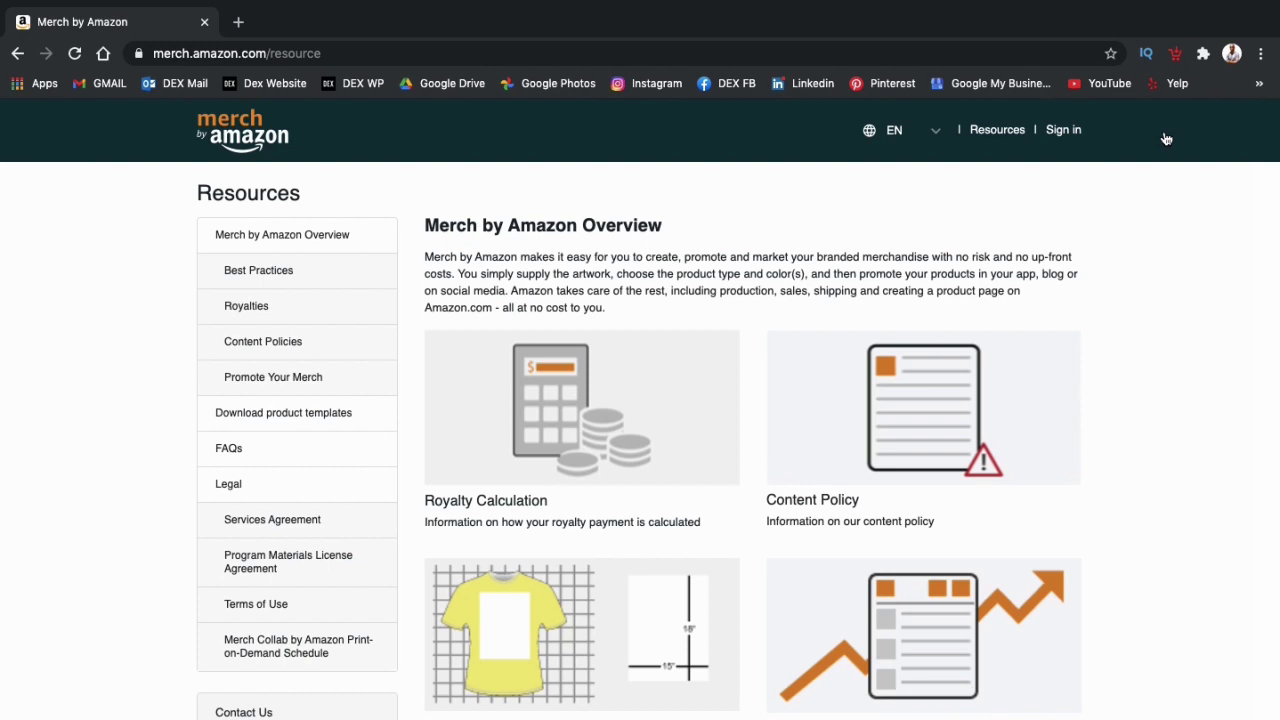
{"action": "left_click", "coordinate": [294, 425]}
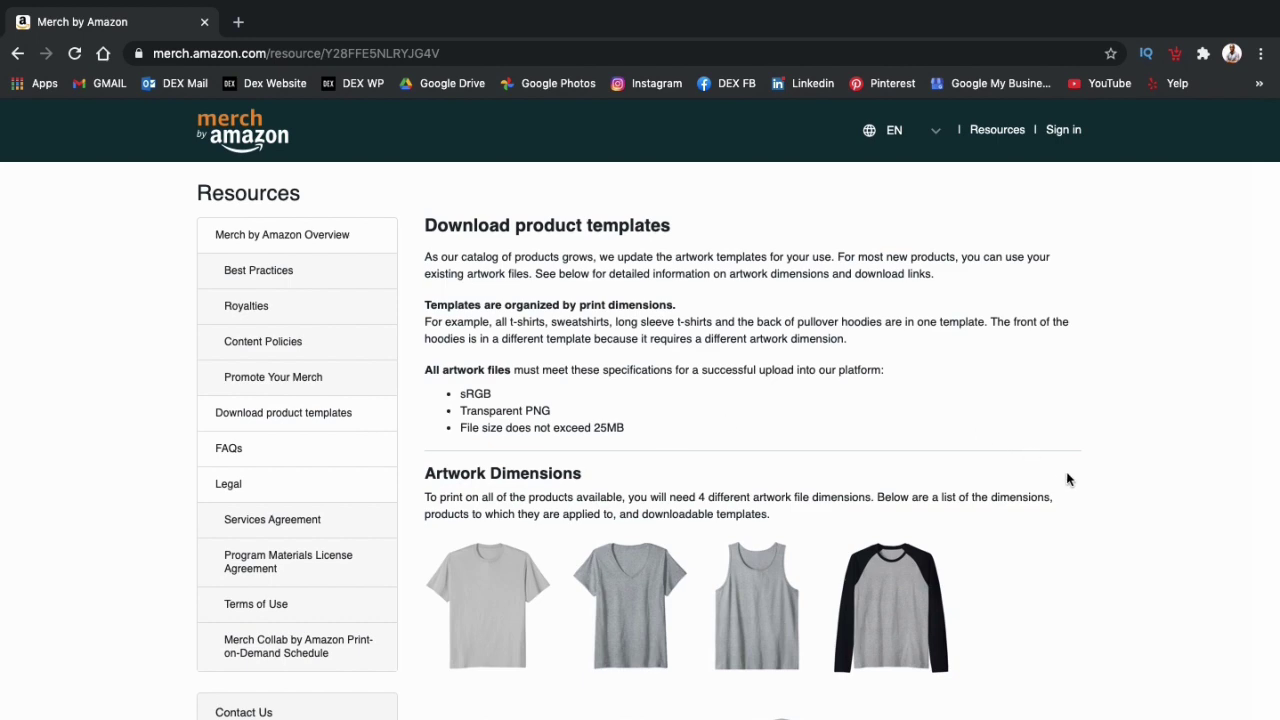
Scroll down to the phone-case template section and highlight its 1800px x 3200px size
{"action": "scroll", "coordinate": [1066, 480], "scroll_direction": "down", "scroll_amount": 3}
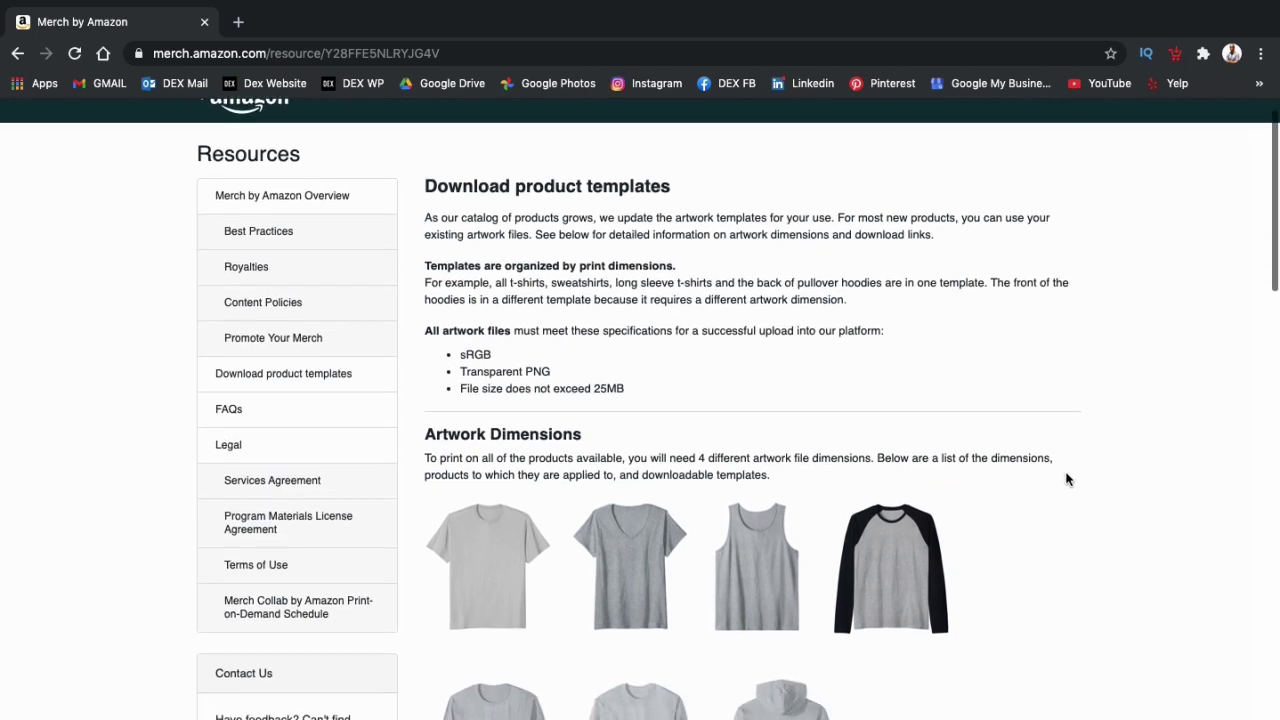
{"action": "scroll", "coordinate": [1066, 479], "scroll_direction": "down", "scroll_amount": 2}
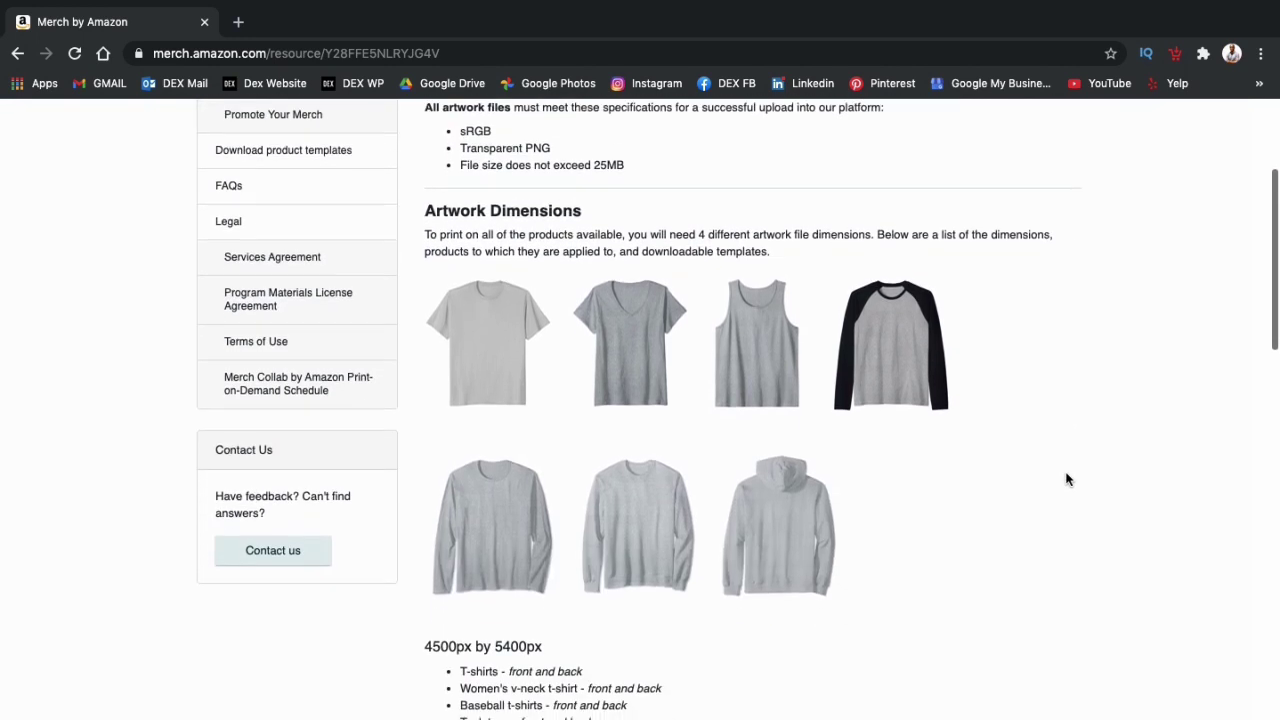
{"action": "scroll", "coordinate": [1066, 470], "scroll_direction": "down", "scroll_amount": 1}
{"action": "scroll", "coordinate": [1066, 467], "scroll_direction": "down", "scroll_amount": 3}
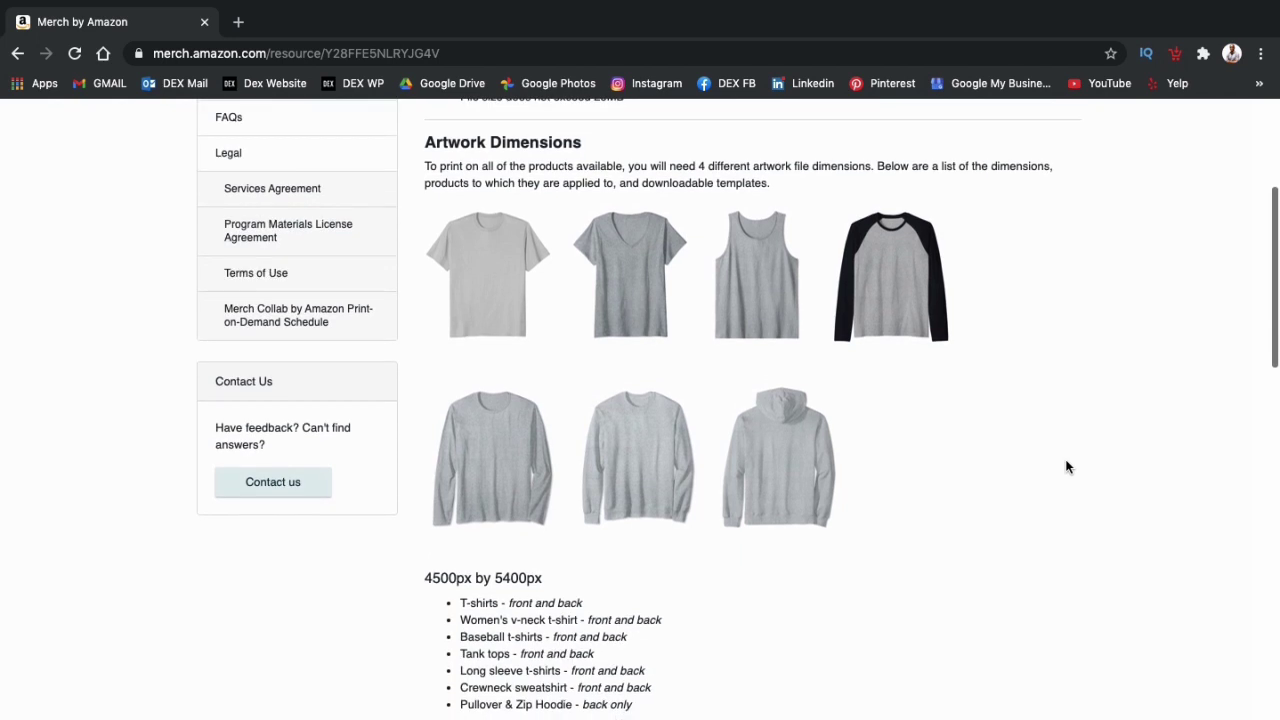
{"action": "scroll", "coordinate": [1066, 467], "scroll_direction": "down", "scroll_amount": 1}
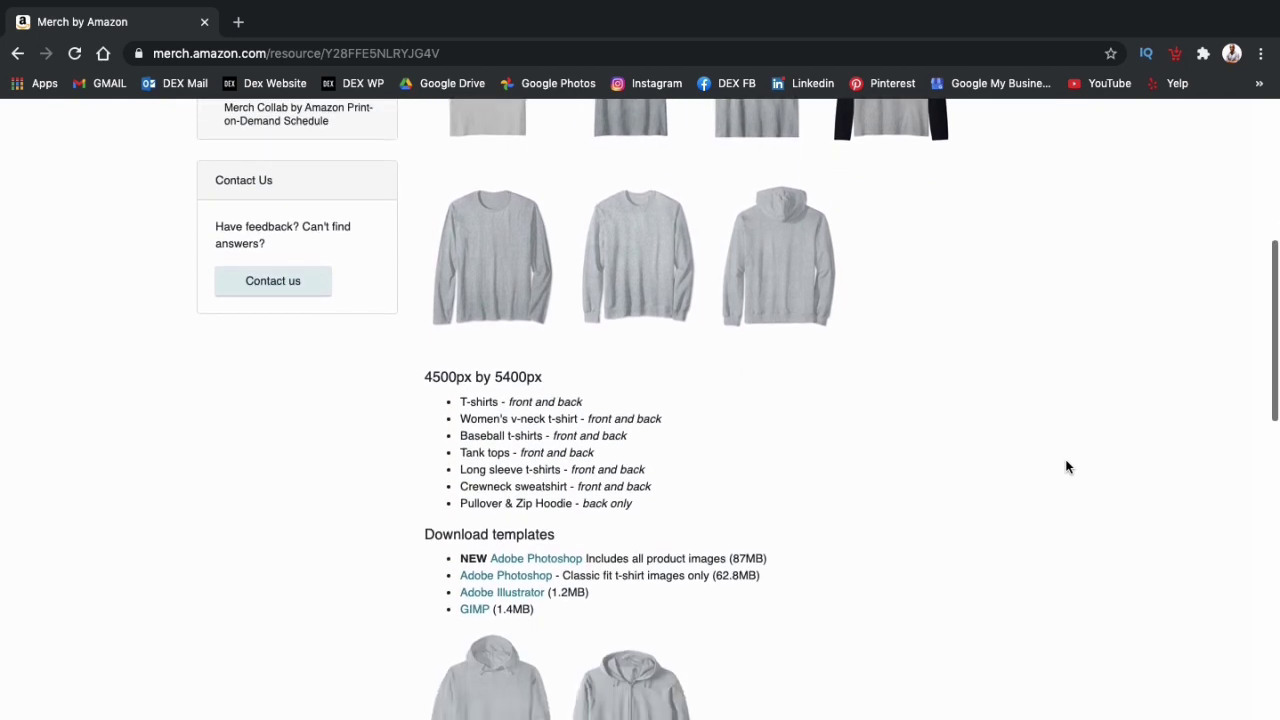
{"action": "scroll", "coordinate": [1066, 467], "scroll_direction": "down", "scroll_amount": 4}
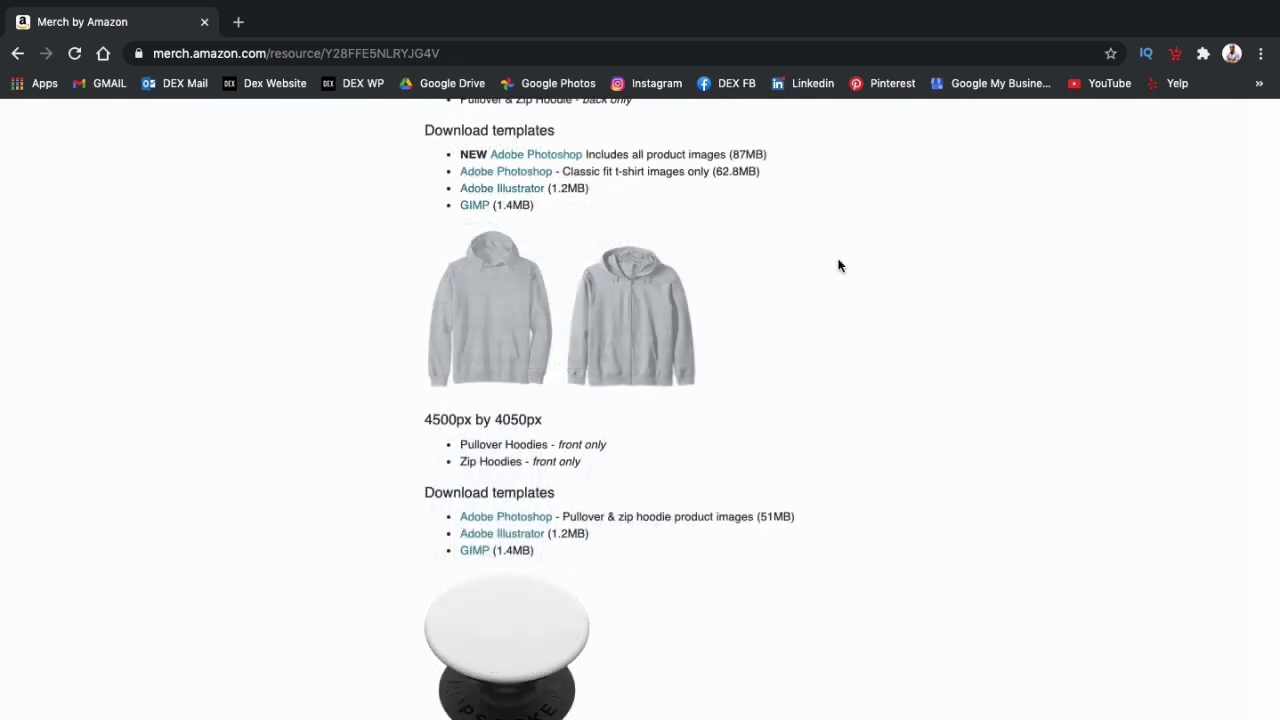
{"action": "scroll", "coordinate": [839, 265], "scroll_direction": "down", "scroll_amount": 6}
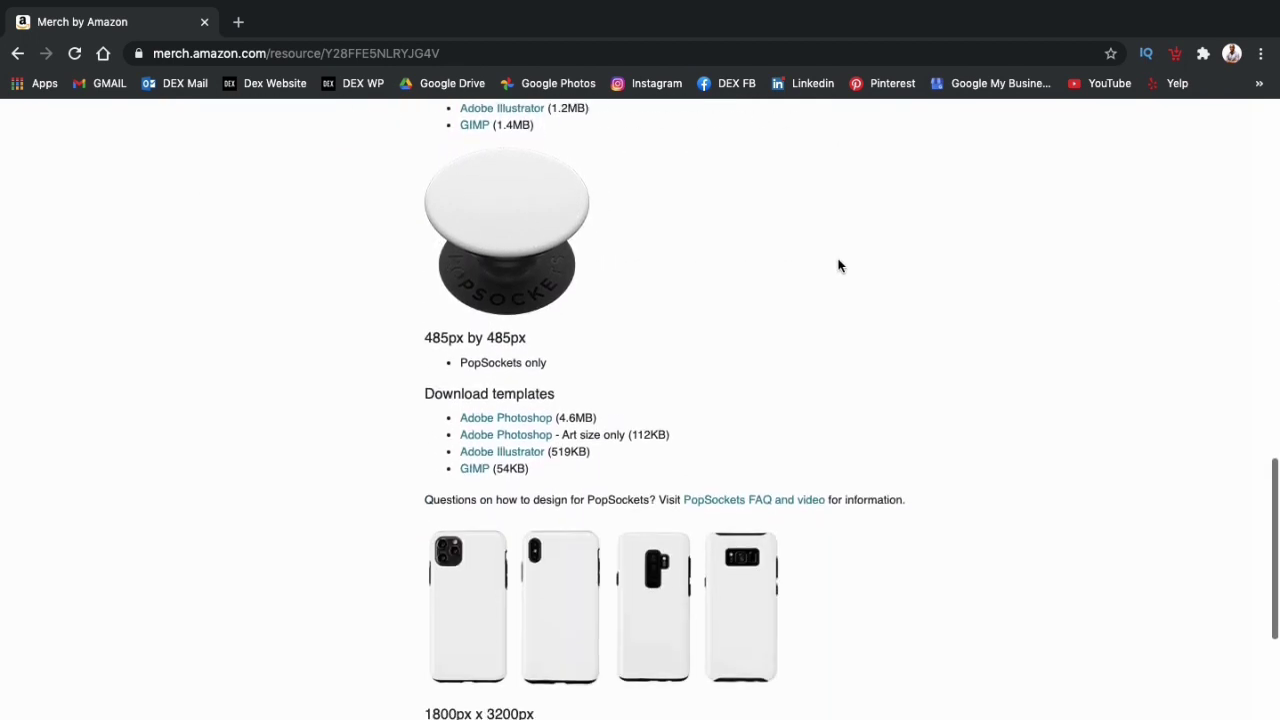
{"action": "scroll", "coordinate": [839, 265], "scroll_direction": "down", "scroll_amount": 1}
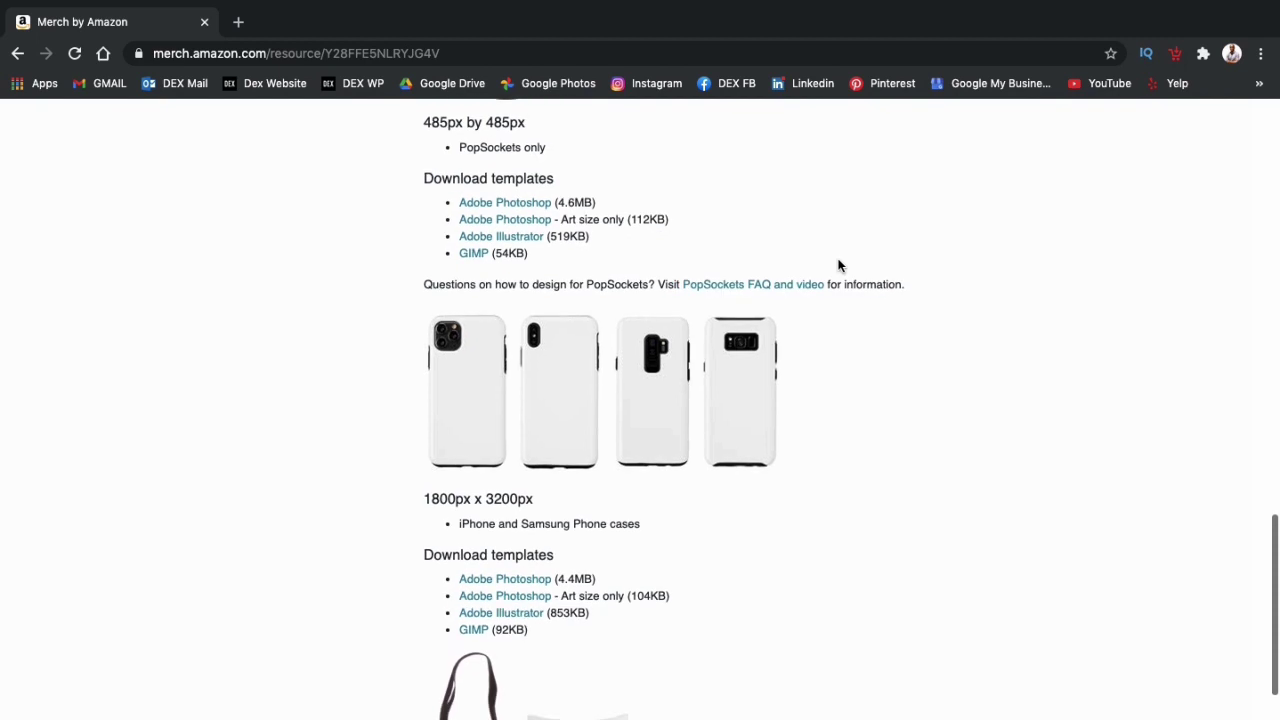
{"action": "scroll", "coordinate": [839, 265], "scroll_direction": "down", "scroll_amount": 2}
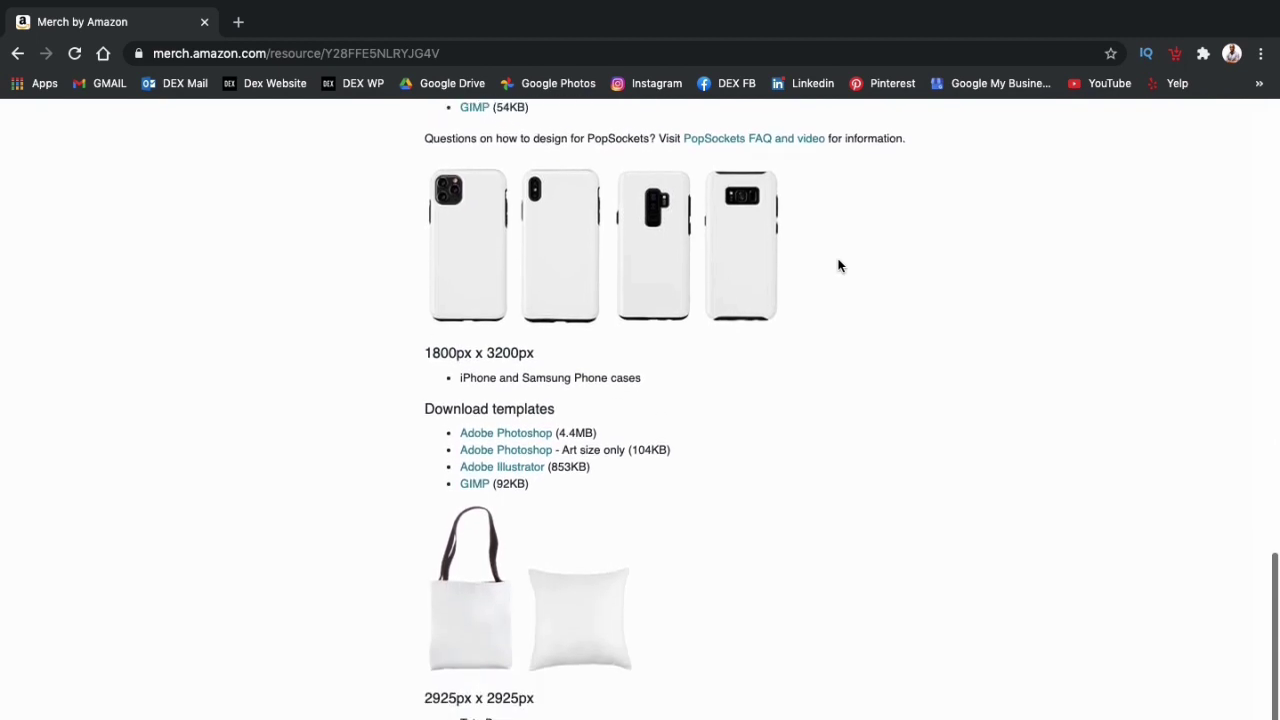
{"action": "scroll", "coordinate": [839, 265], "scroll_direction": "down", "scroll_amount": 1}
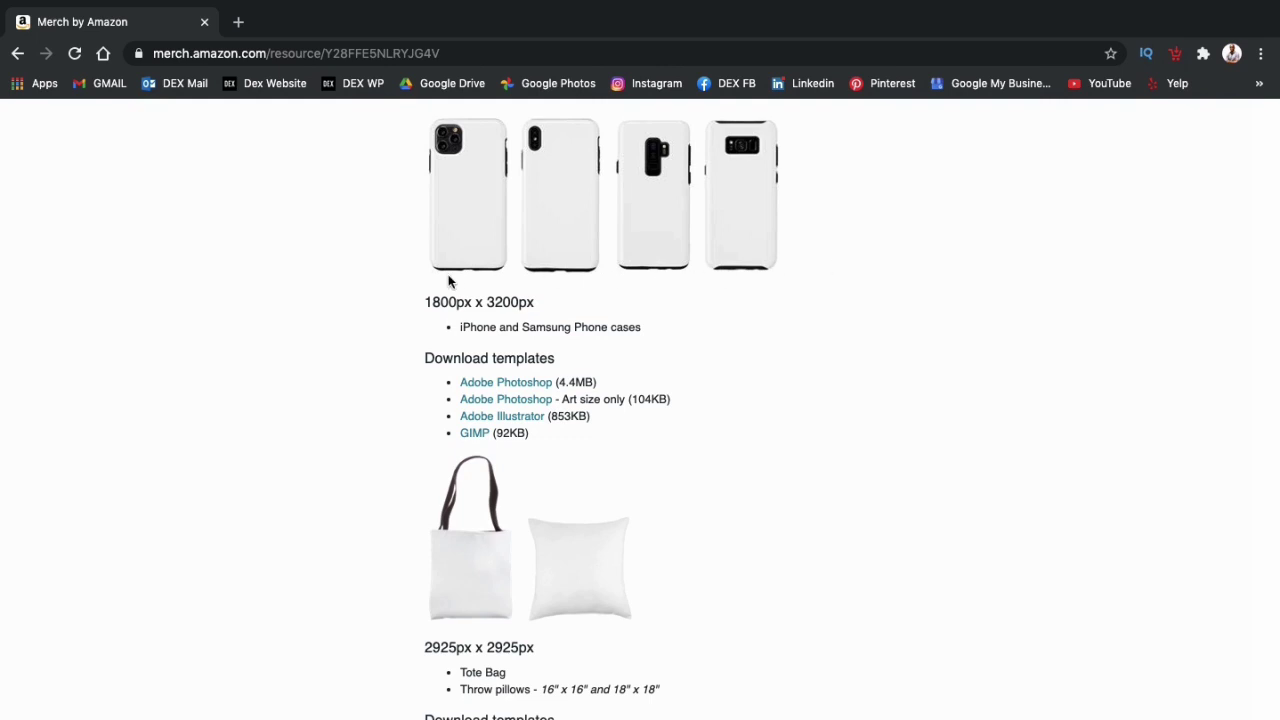
{"action": "left_click_drag", "start_coordinate": [421, 302], "coordinate": [524, 303]}
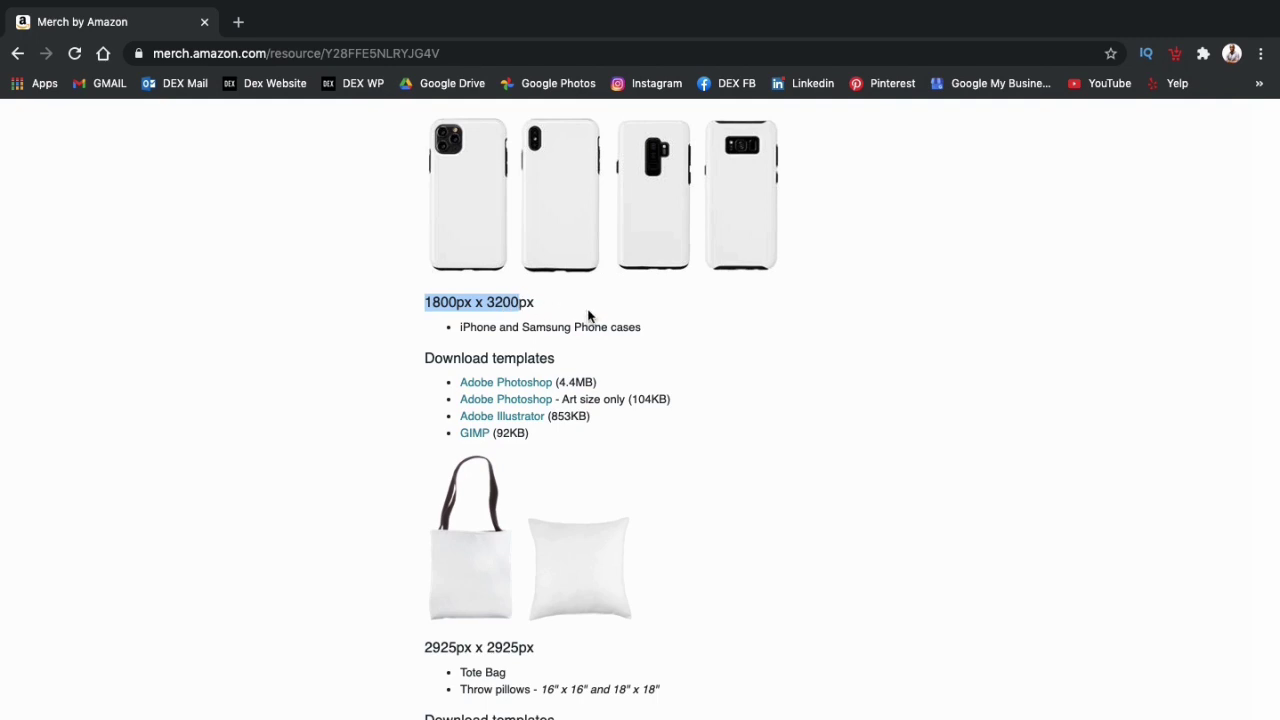
Download the GIMP (92KB) phone-case template and open the .xcf file
{"action": "left_click", "coordinate": [588, 316]}
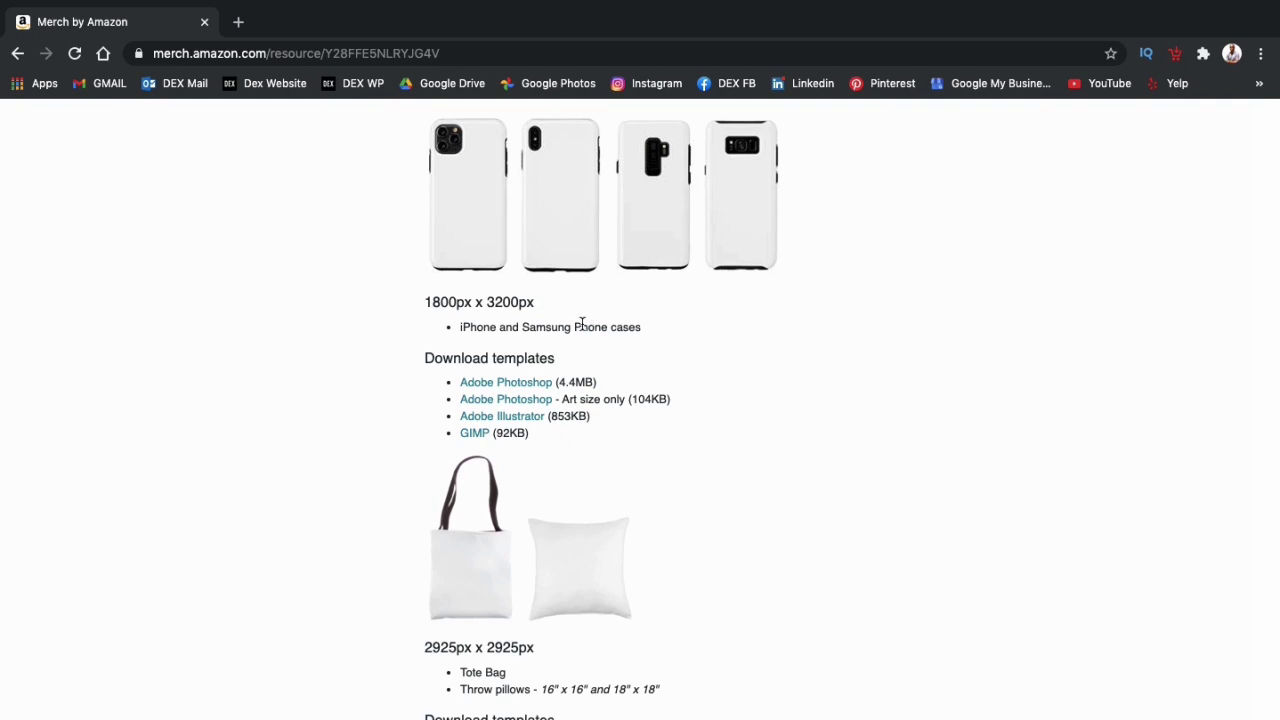
{"action": "left_click", "coordinate": [484, 438]}
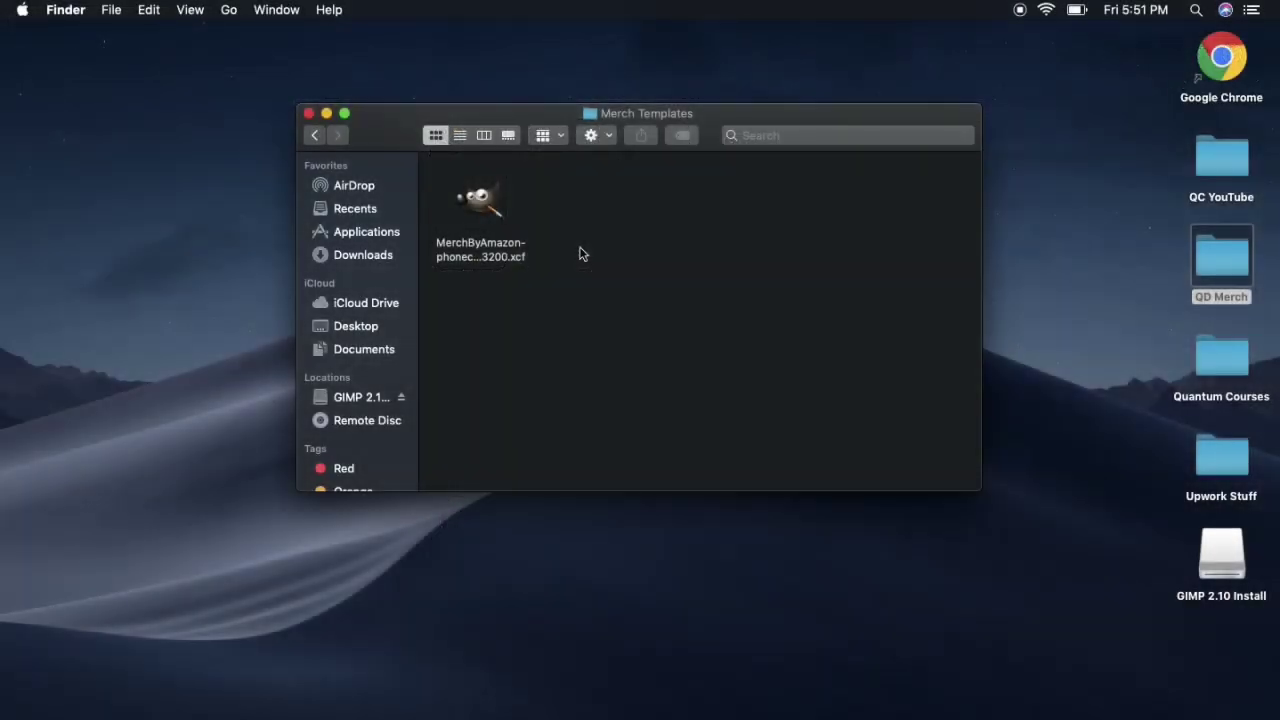
{"action": "double_click", "coordinate": [488, 207]}
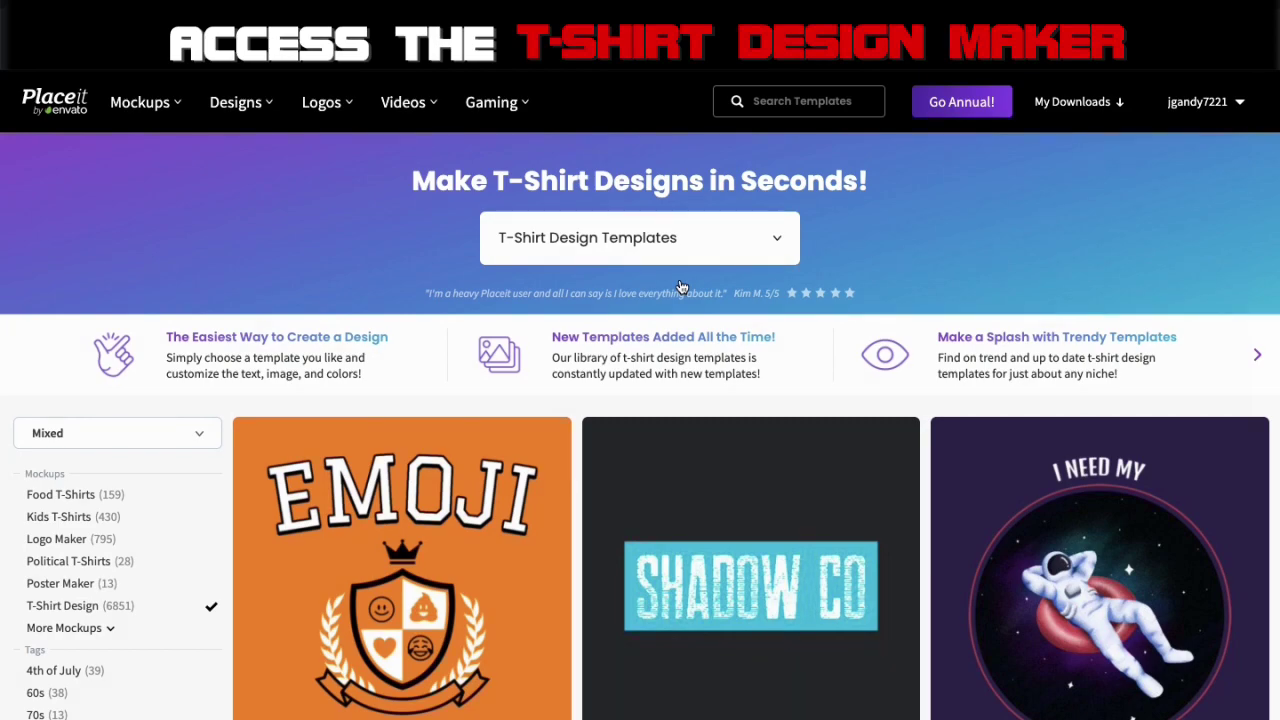
Open the Fight Like a Magical Girl template in Placeit for editing
{"action": "scroll", "coordinate": [680, 288], "scroll_direction": "down", "scroll_amount": 10}
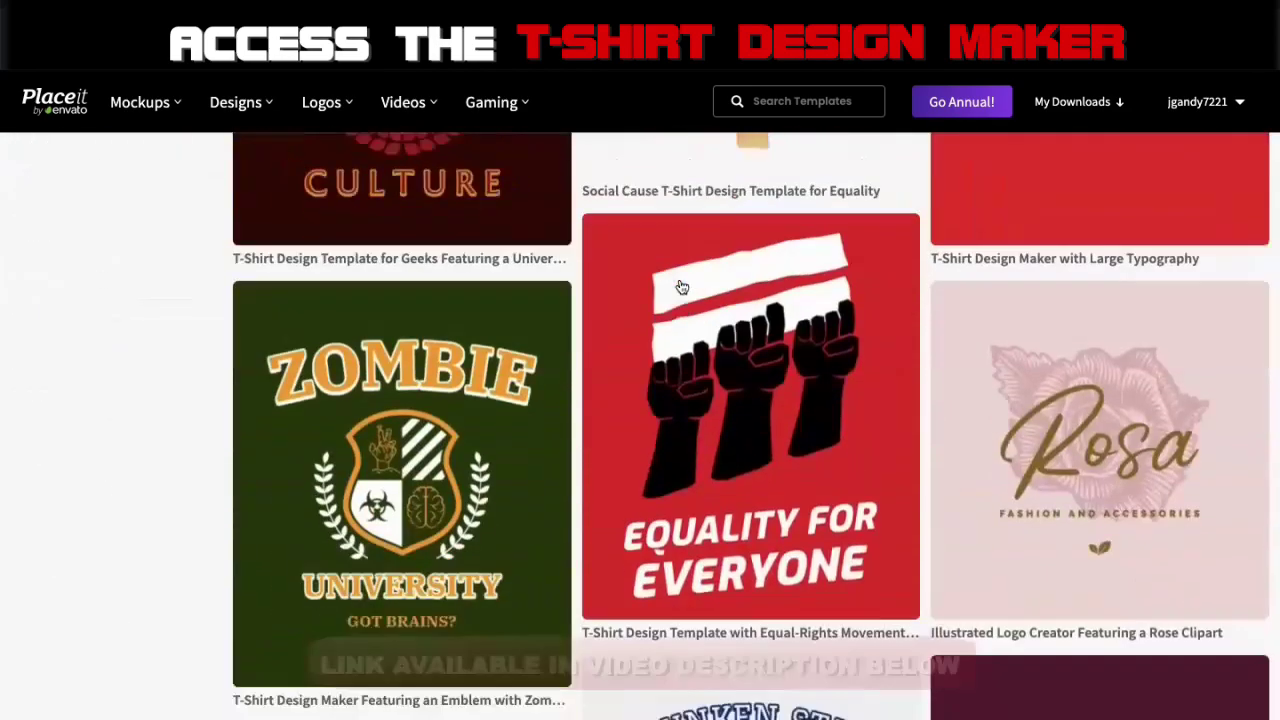
{"action": "scroll", "coordinate": [680, 288], "scroll_direction": "down", "scroll_amount": 15}
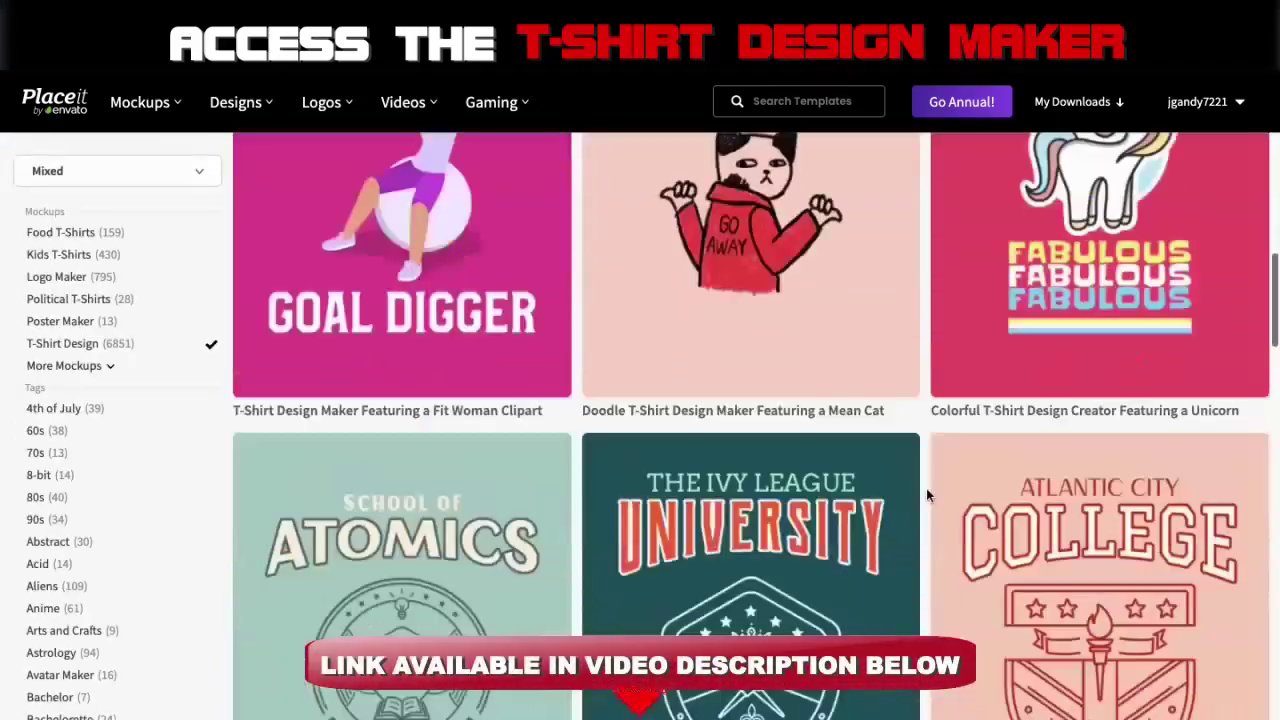
{"action": "scroll", "coordinate": [926, 488], "scroll_direction": "down", "scroll_amount": 6}
{"action": "left_click", "coordinate": [1015, 417]}
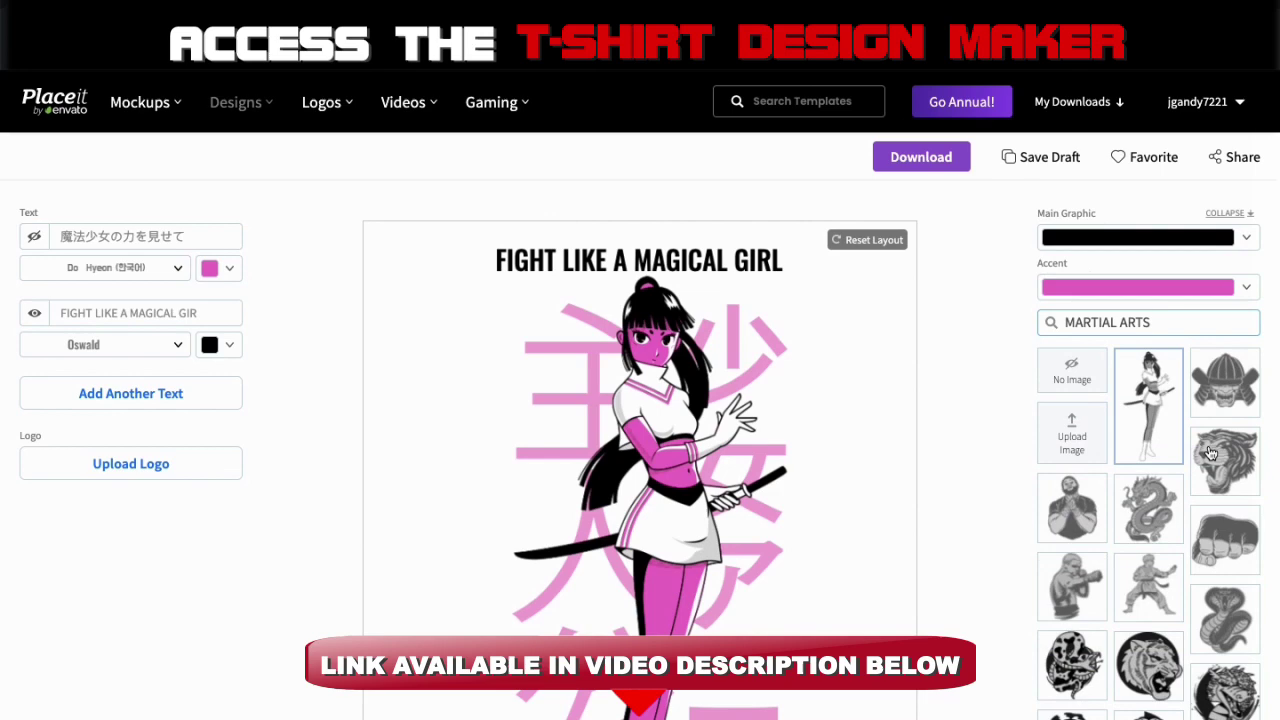
Swap in the high-kicking martial artist graphic and set TAEKWONDO vertically on the right, enlarged
{"action": "scroll", "coordinate": [1210, 453], "scroll_direction": "down", "scroll_amount": 5}
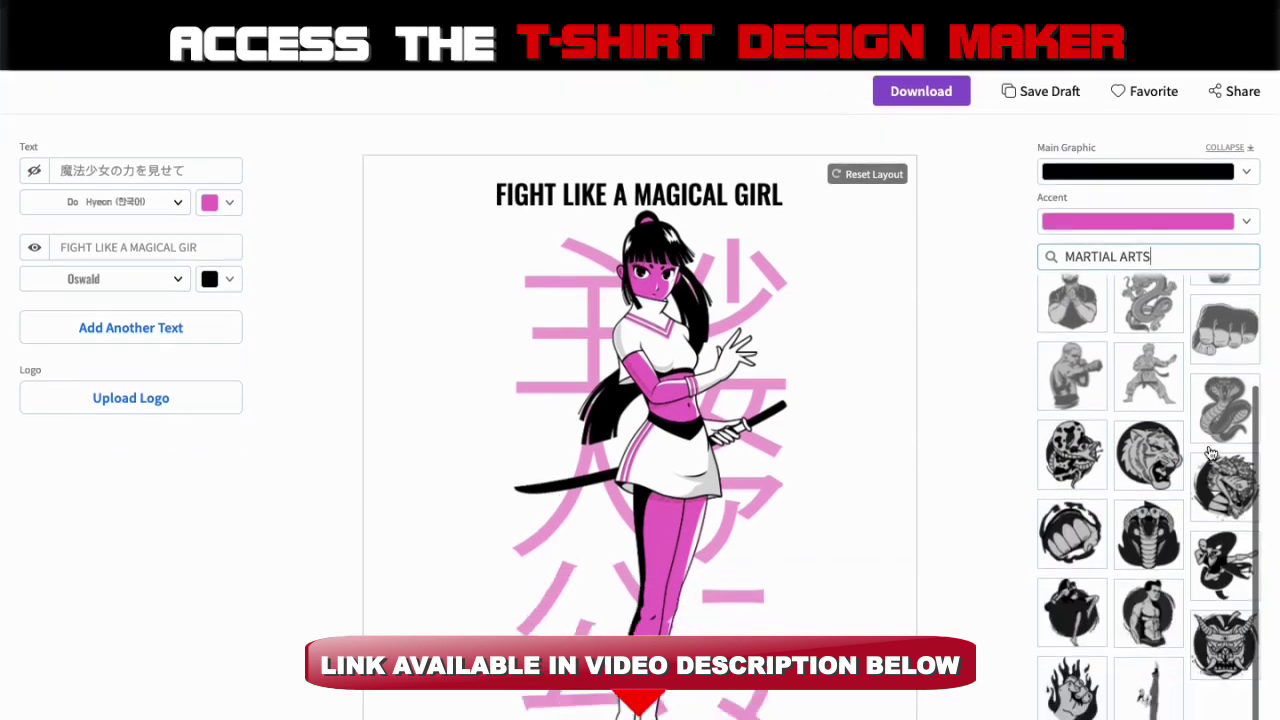
{"action": "scroll", "coordinate": [1210, 453], "scroll_direction": "down", "scroll_amount": 1}
{"action": "left_click", "coordinate": [1148, 658]}
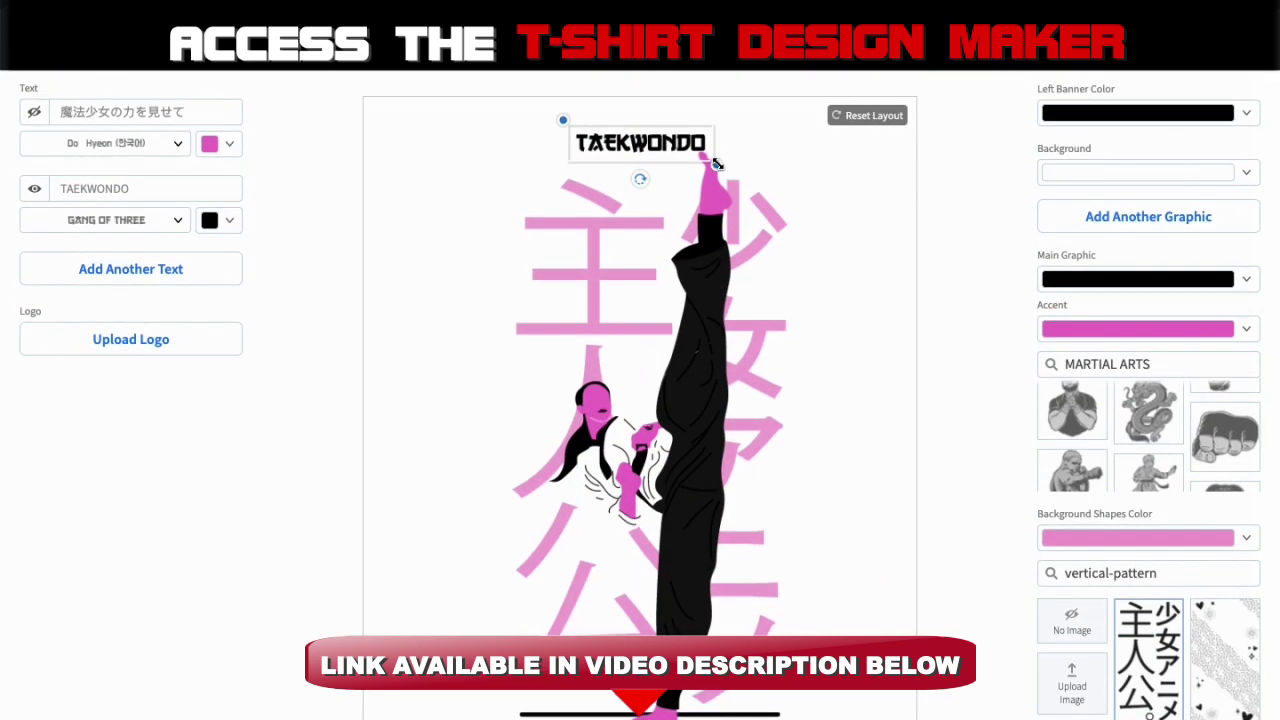
{"action": "left_click_drag", "start_coordinate": [640, 177], "coordinate": [705, 400]}
{"action": "left_click_drag", "start_coordinate": [871, 617], "coordinate": [915, 617]}
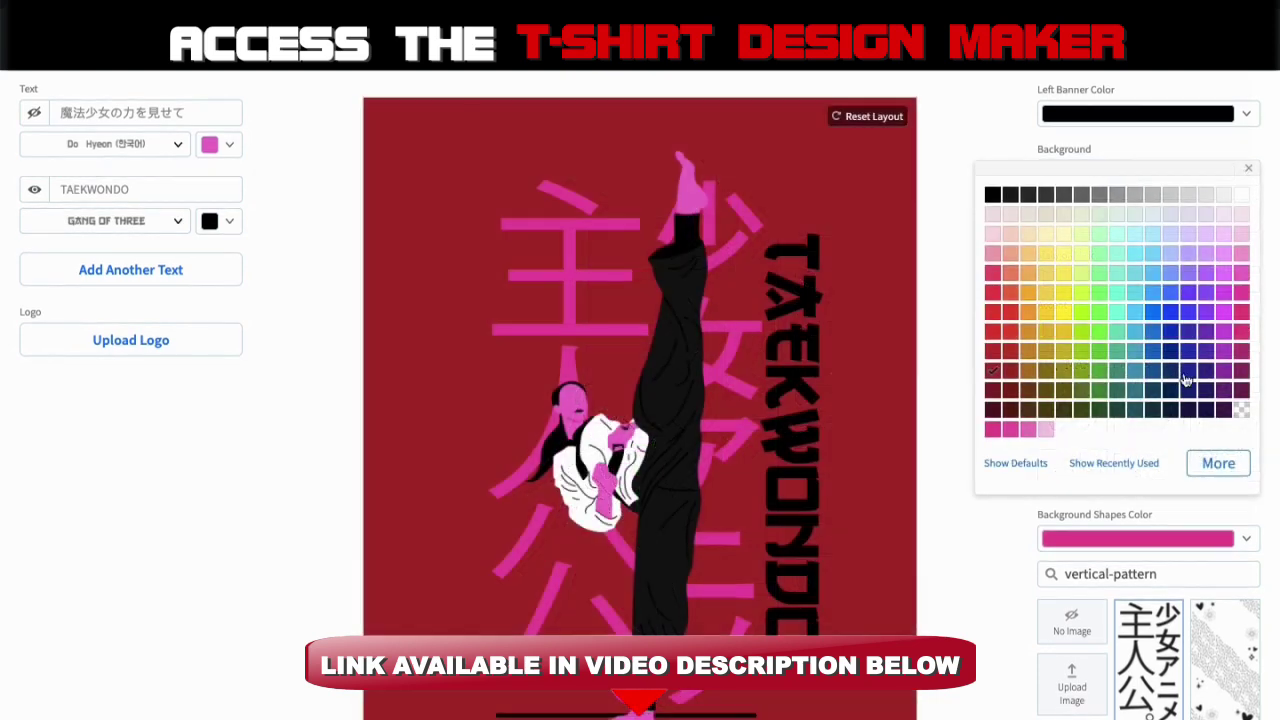
Make the design background navy blue
{"action": "left_click", "coordinate": [1186, 373]}
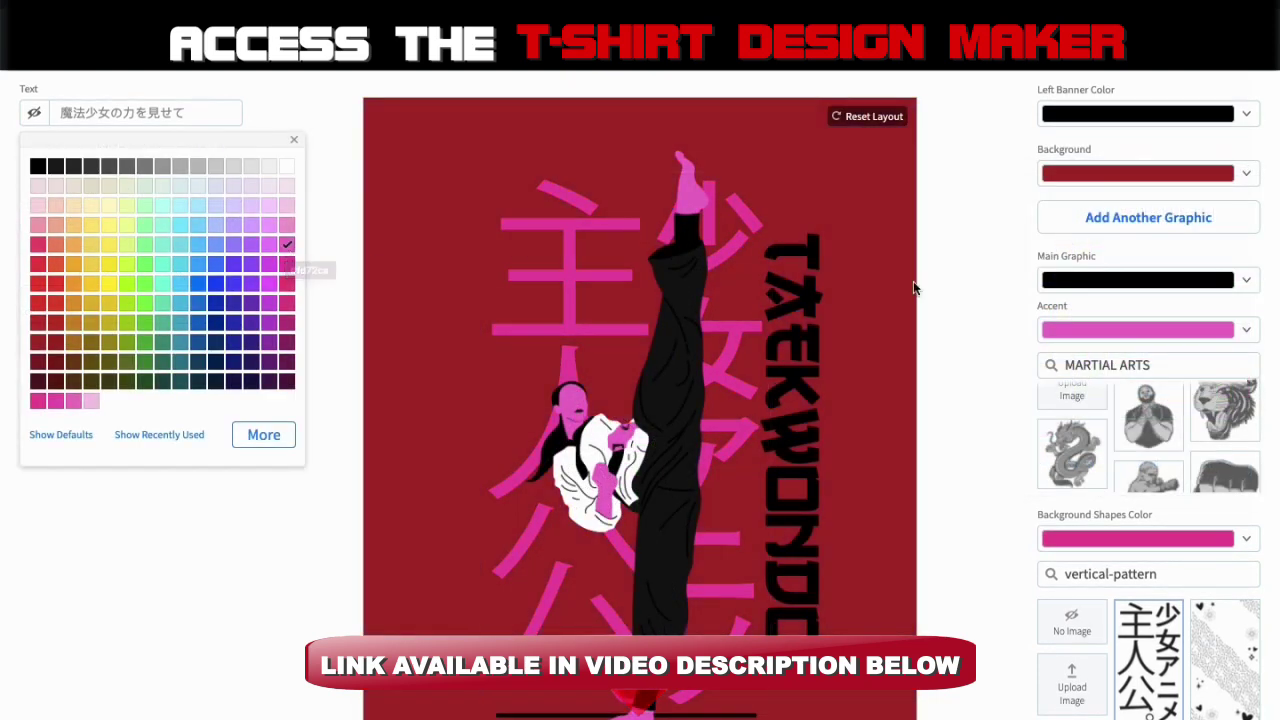
{"action": "scroll", "coordinate": [952, 285], "scroll_direction": "up", "scroll_amount": 2}
{"action": "left_click", "coordinate": [952, 285]}
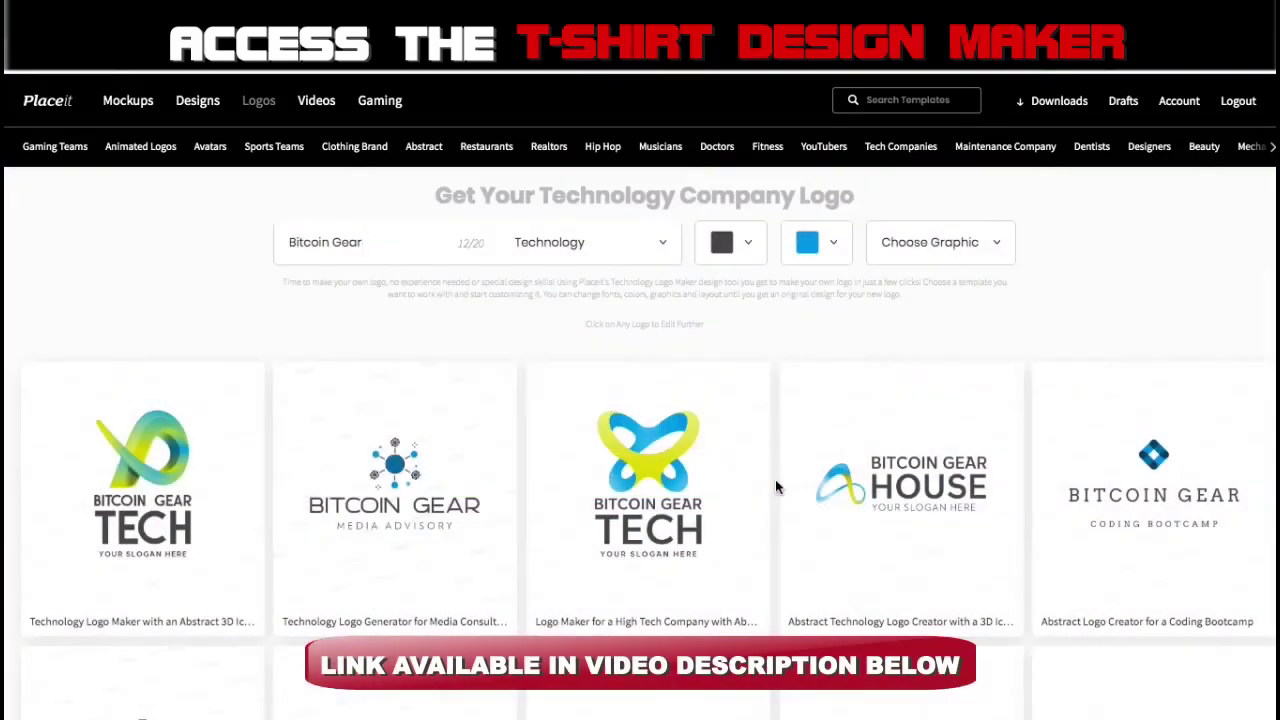
Upload the design file onto the shirt mockup and make the shirt dark grey
{"action": "scroll", "coordinate": [775, 487], "scroll_direction": "down", "scroll_amount": 3}
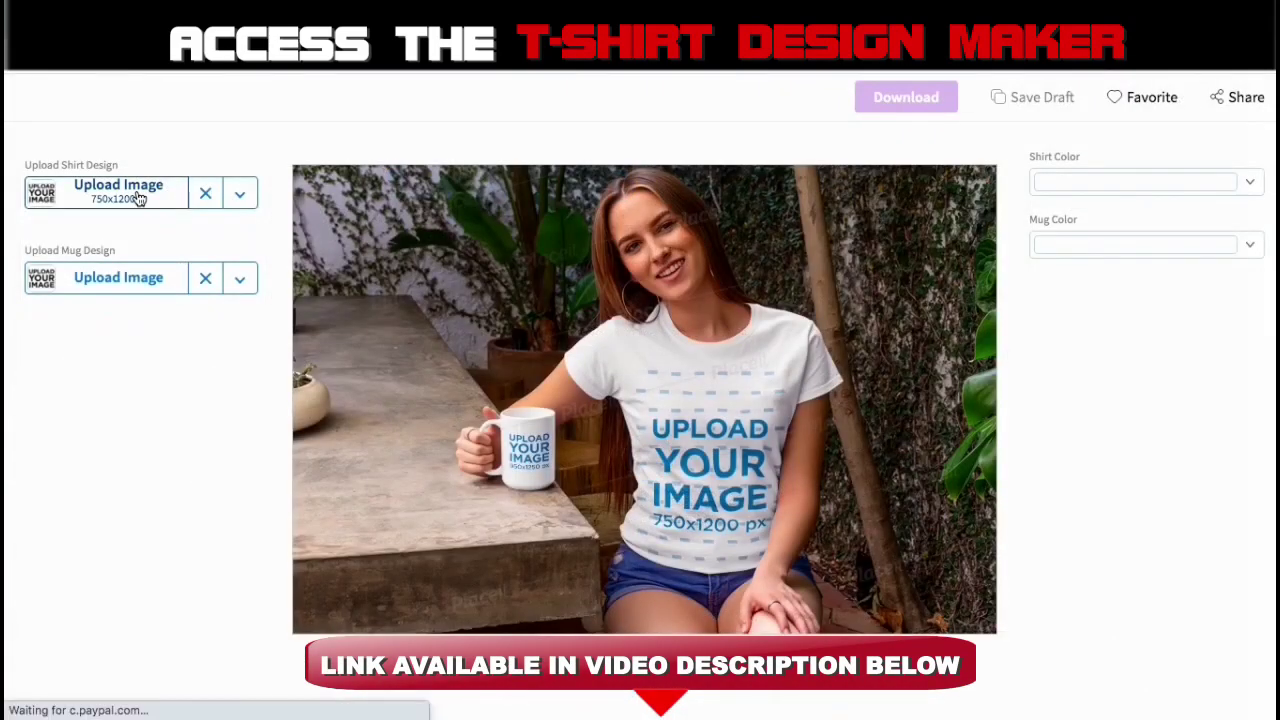
{"action": "left_click", "coordinate": [140, 199]}
{"action": "double_click", "coordinate": [311, 254]}
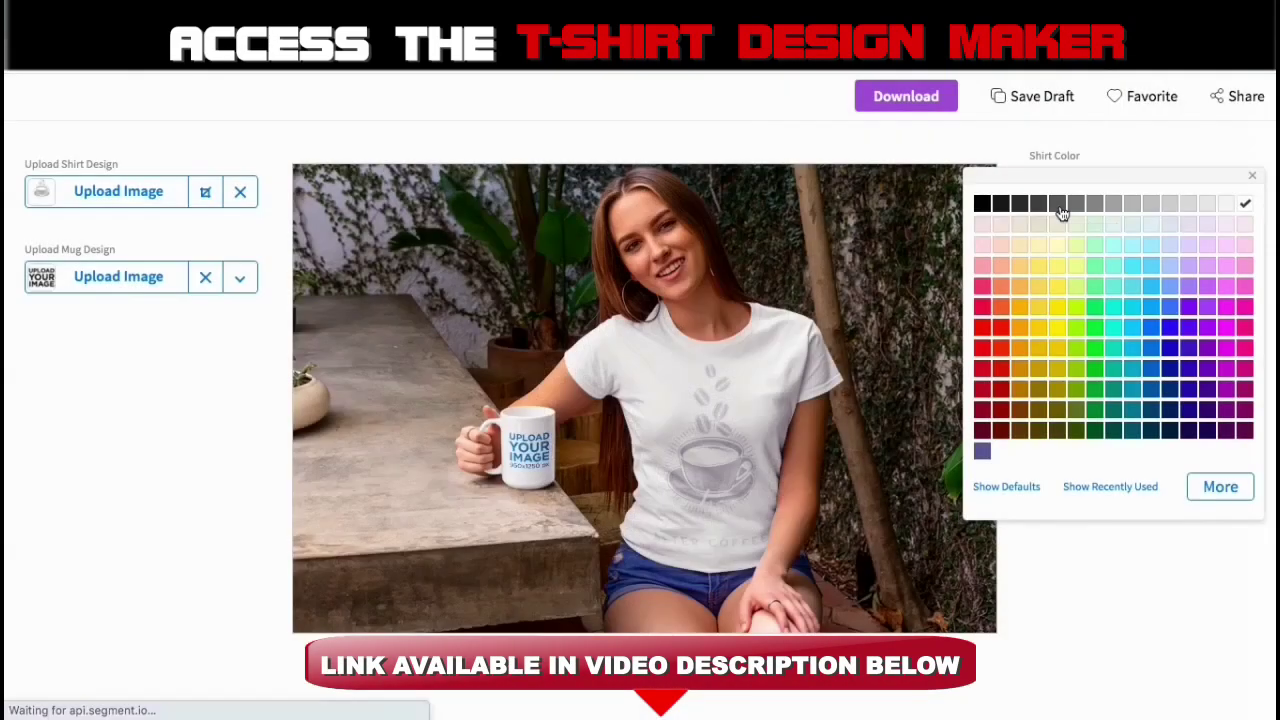
{"action": "left_click", "coordinate": [1061, 208]}
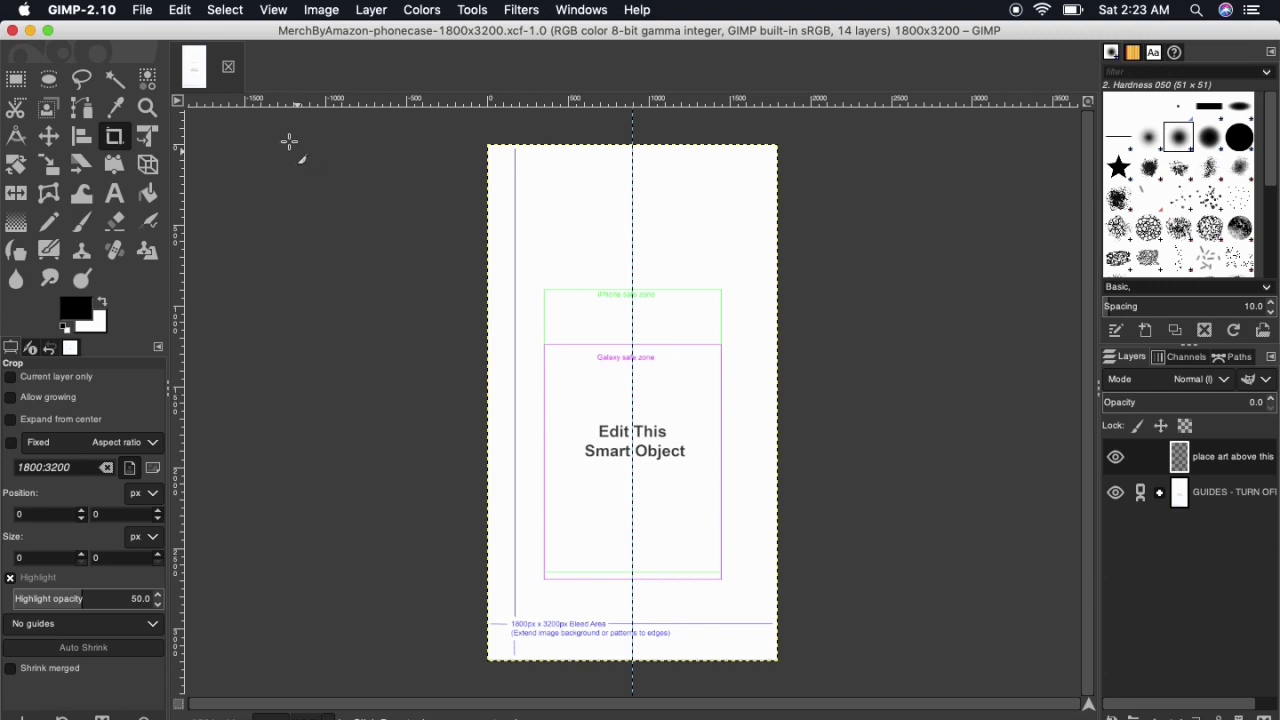
Open TKD Design 005.png as a new layer with File > Open as Layers
{"action": "left_click", "coordinate": [143, 10]}
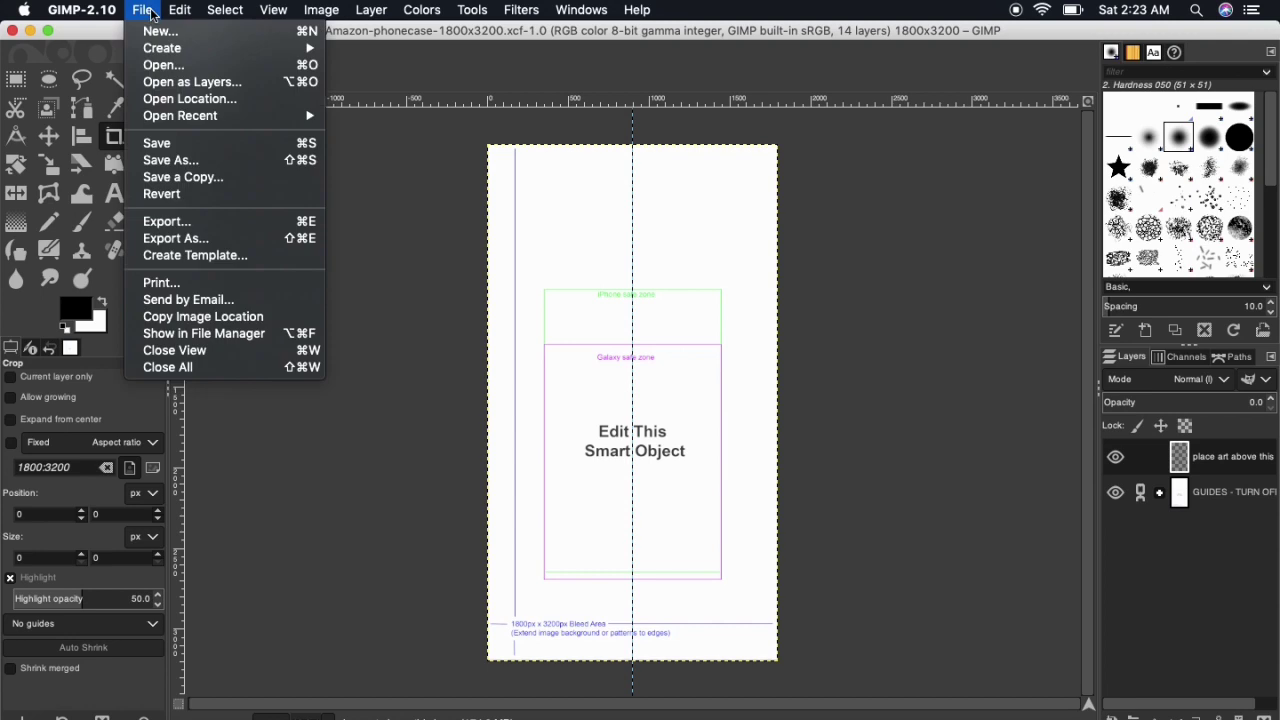
{"action": "left_click", "coordinate": [191, 86]}
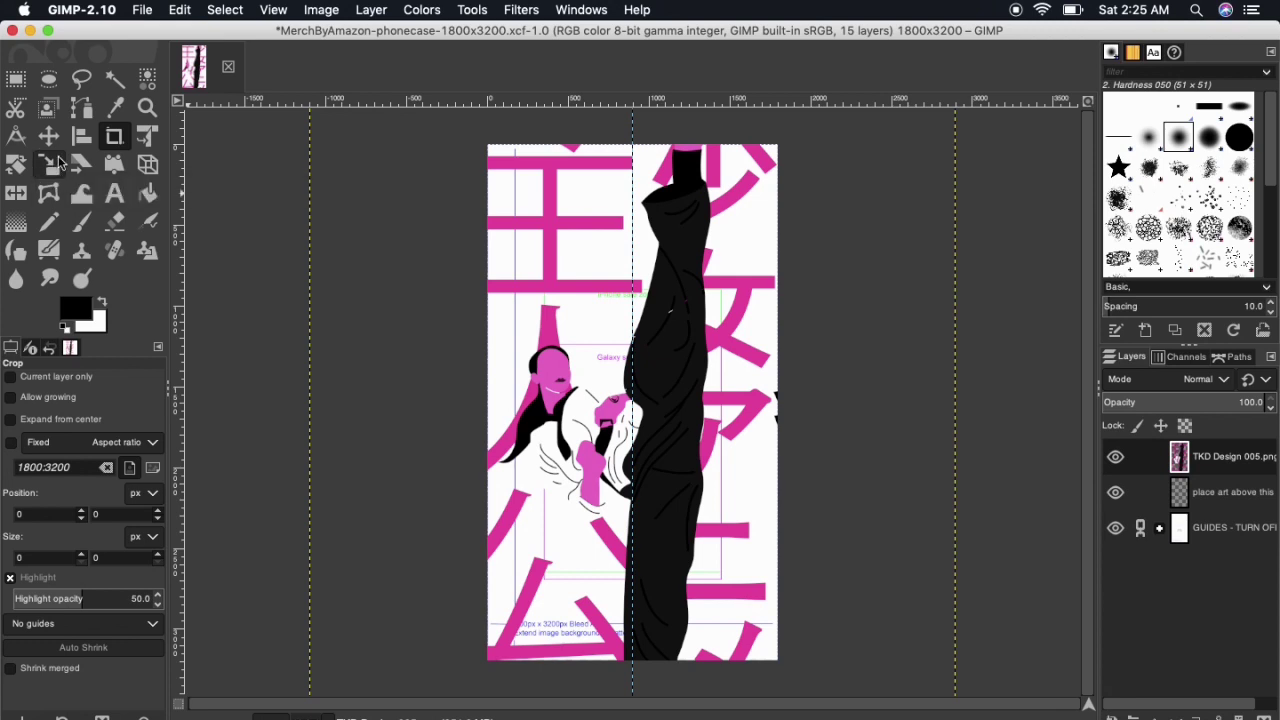
Scale the artwork layer from width 2000 down to 1285 × 1542 px, centred on the Galaxy safe zone
{"action": "left_click", "coordinate": [48, 168]}
{"action": "left_click", "coordinate": [706, 305]}
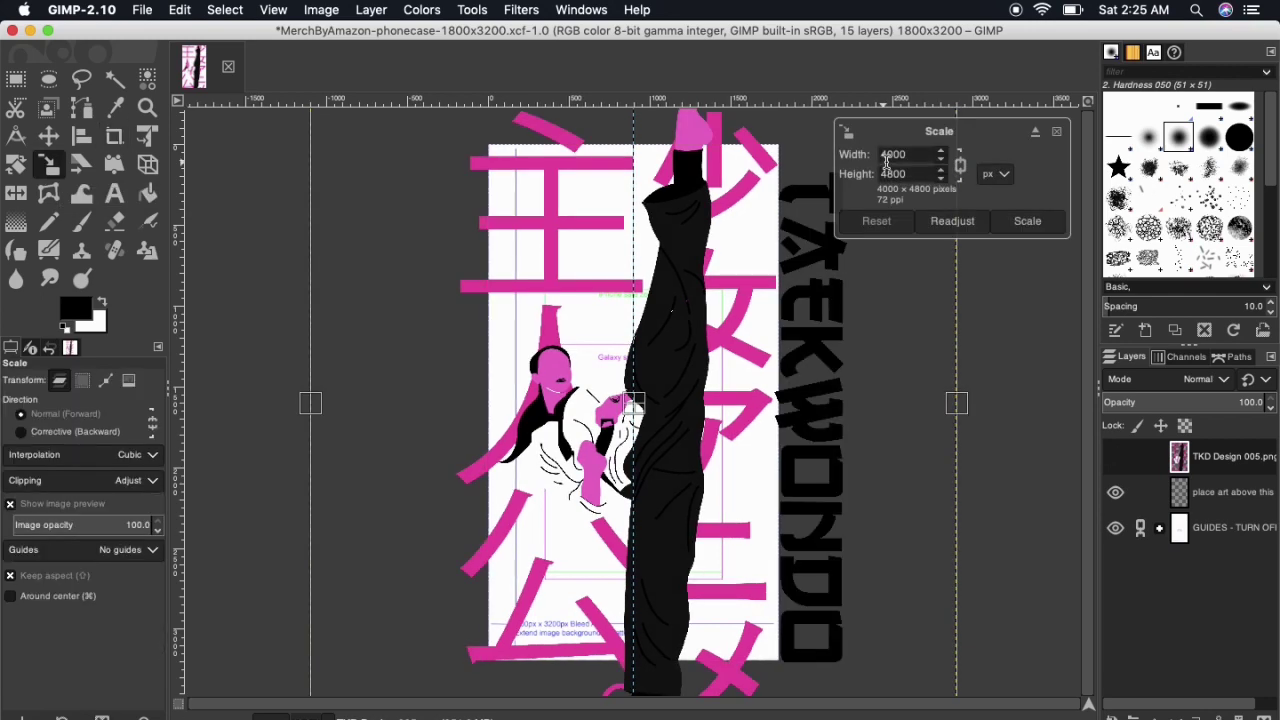
{"action": "left_click", "coordinate": [886, 155]}
{"action": "key", "text": "BackSpace"}
{"action": "type", "text": "2"}
{"action": "key", "text": "Return"}
{"action": "left_click_drag", "start_coordinate": [472, 209], "coordinate": [637, 434]}
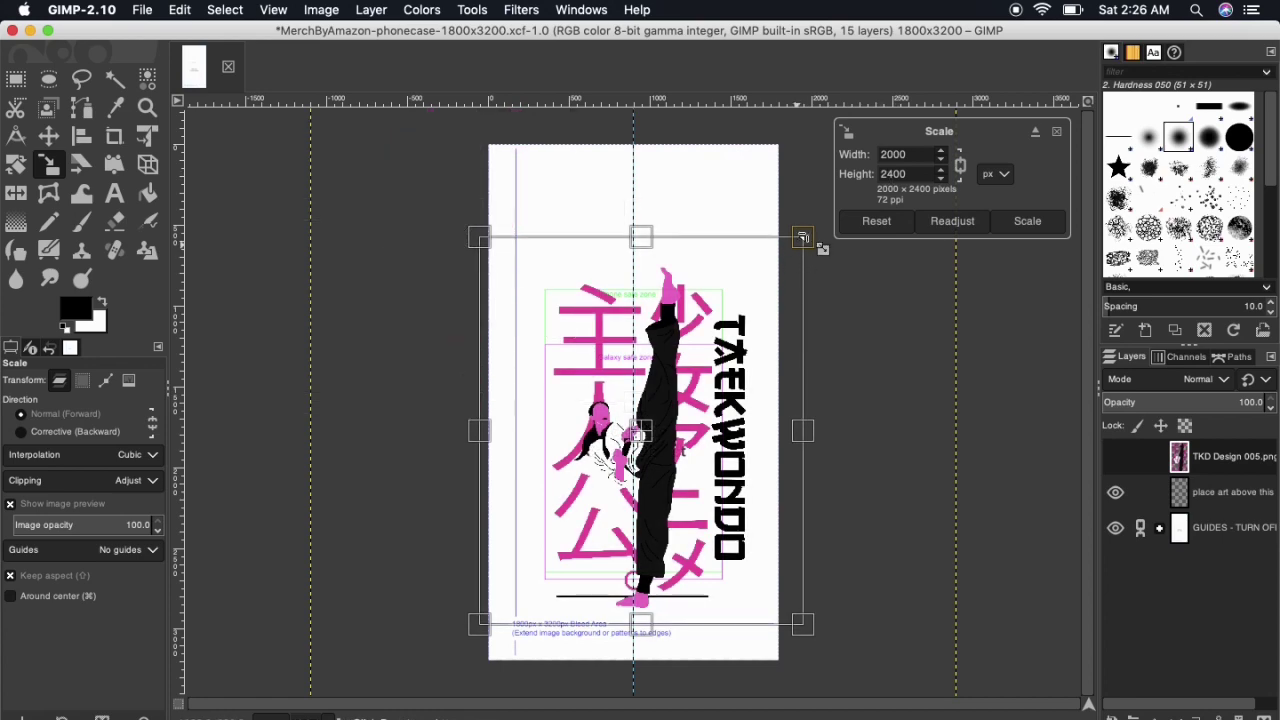
{"action": "left_click_drag", "start_coordinate": [800, 234], "coordinate": [664, 406]}
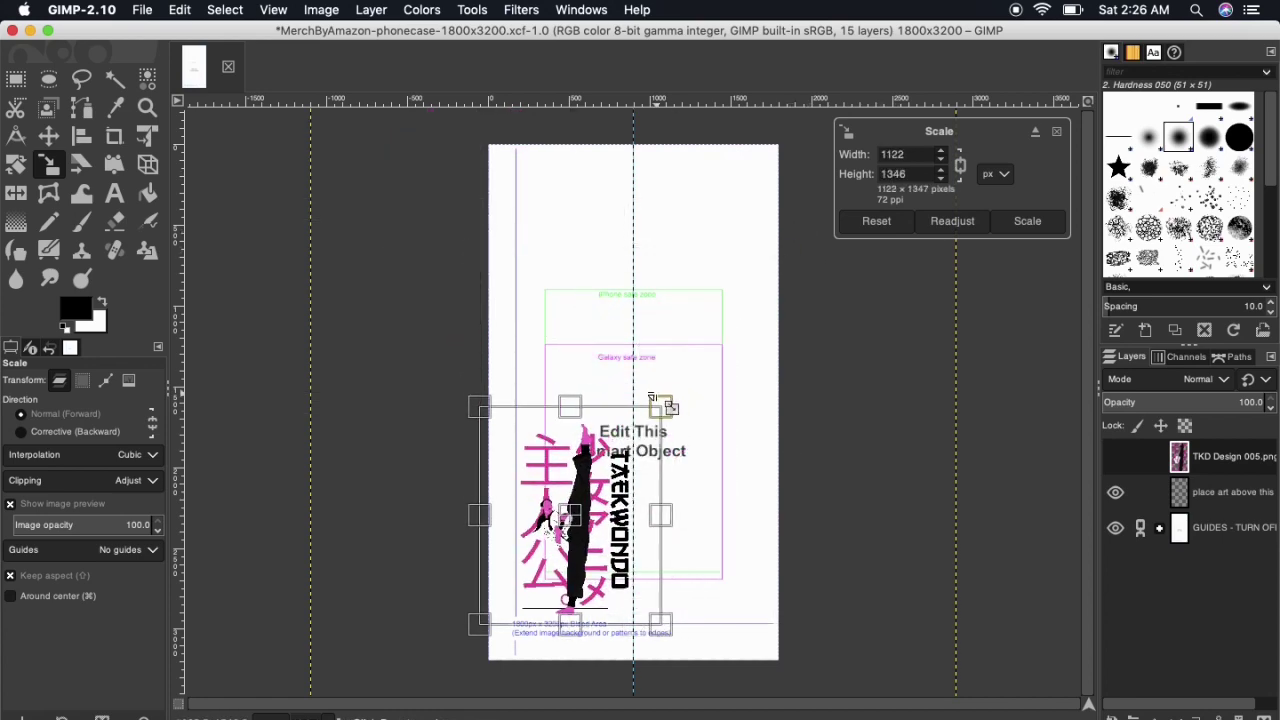
{"action": "left_click_drag", "start_coordinate": [570, 512], "coordinate": [638, 478]}
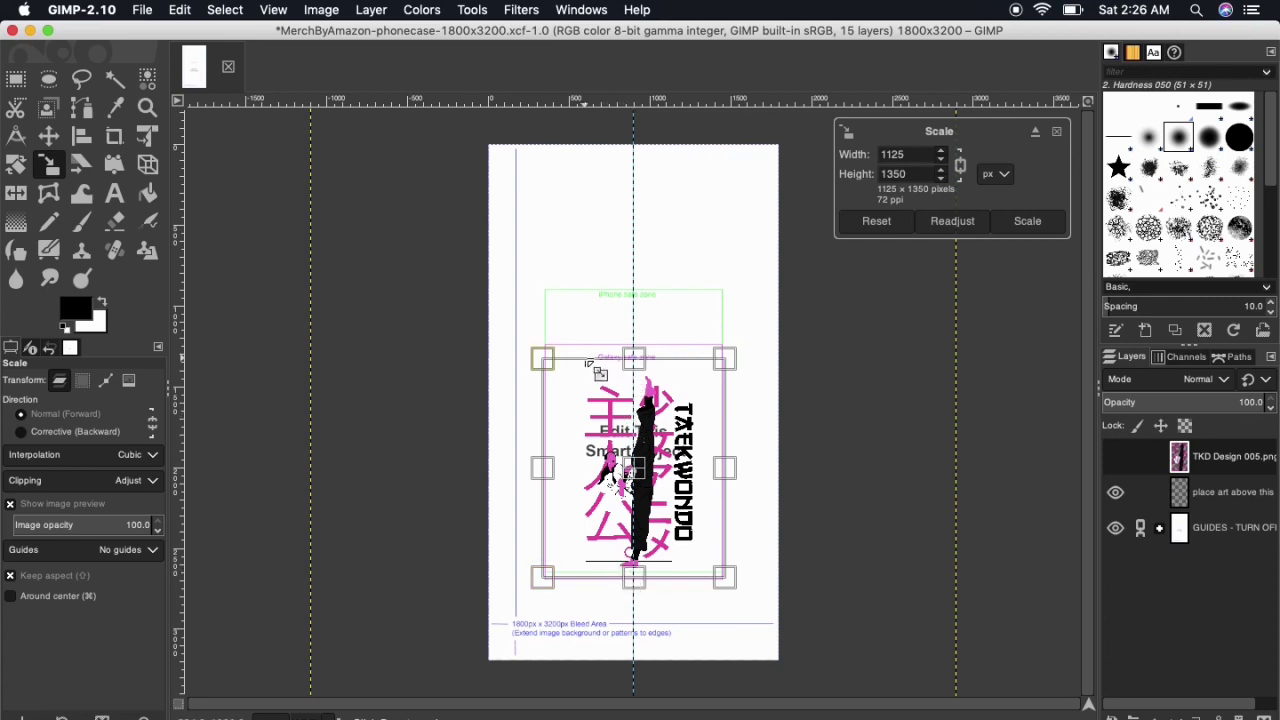
{"action": "left_click_drag", "start_coordinate": [536, 358], "coordinate": [525, 346]}
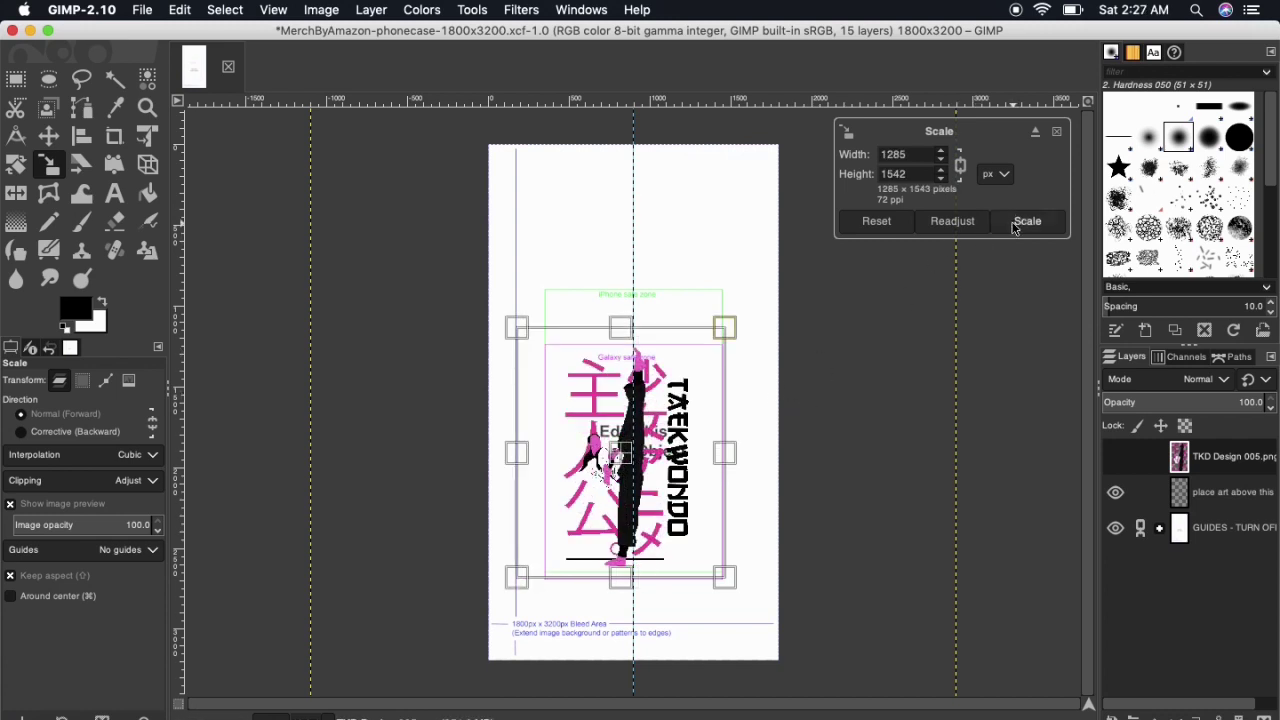
{"action": "left_click", "coordinate": [1013, 228]}
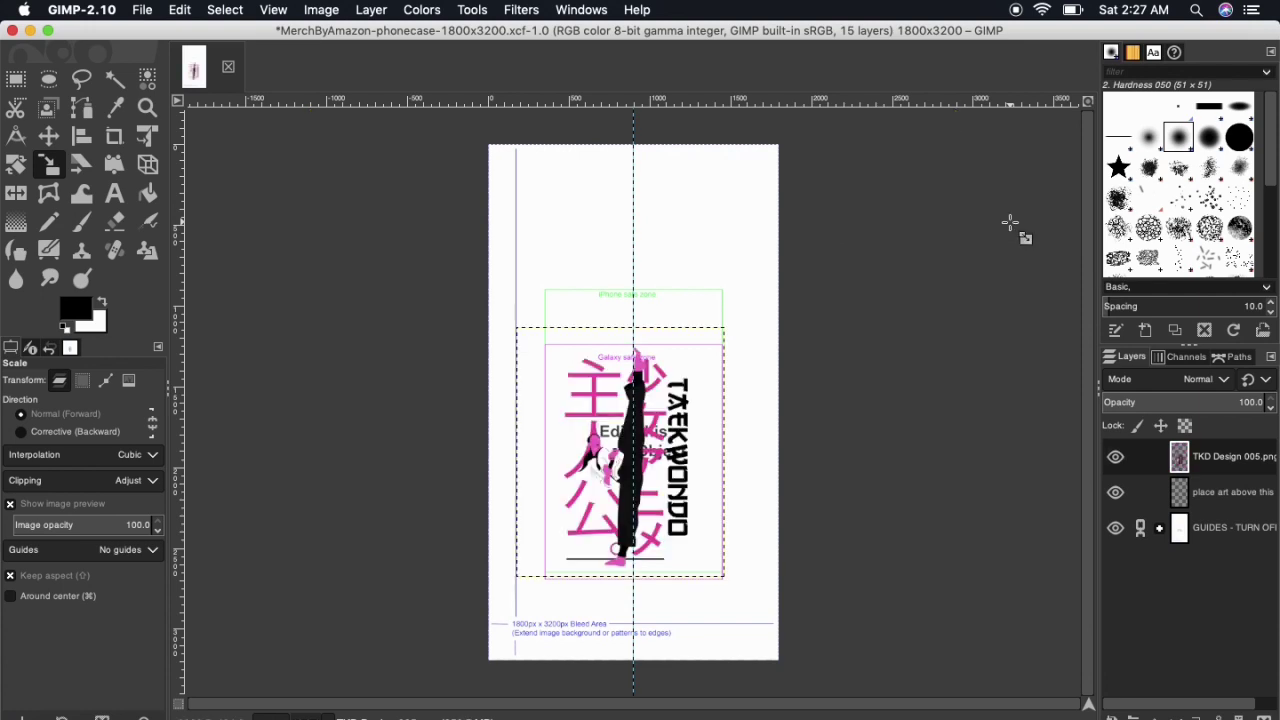
{"action": "left_click", "coordinate": [757, 369]}
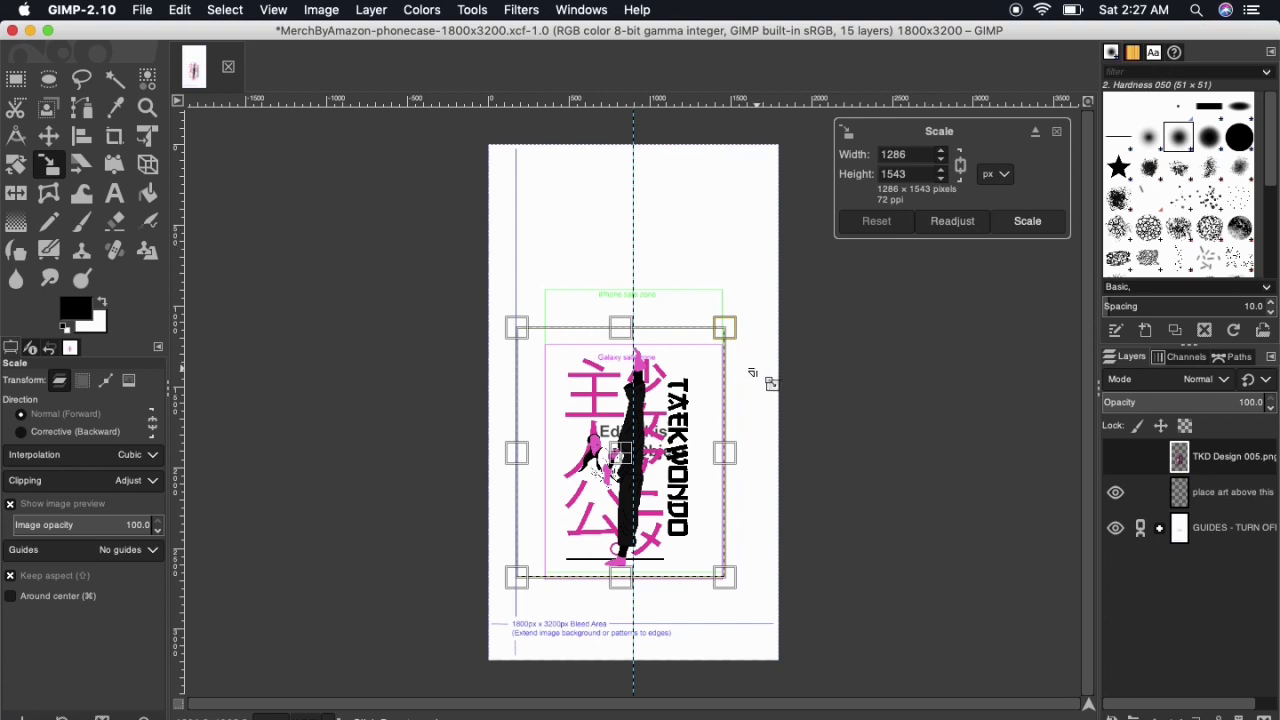
{"action": "left_click", "coordinate": [1056, 132]}
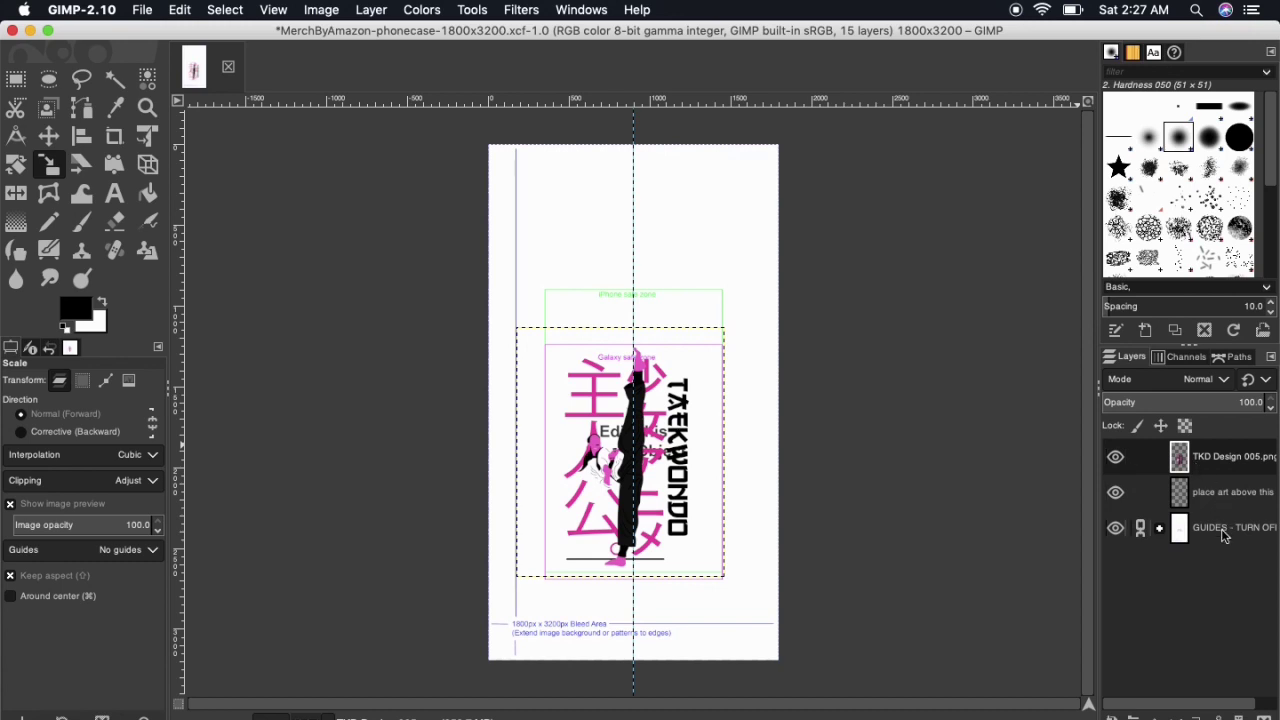
Hide the GUIDES and 'place art above this layer' layers in the Layers panel
{"action": "left_click", "coordinate": [1116, 530]}
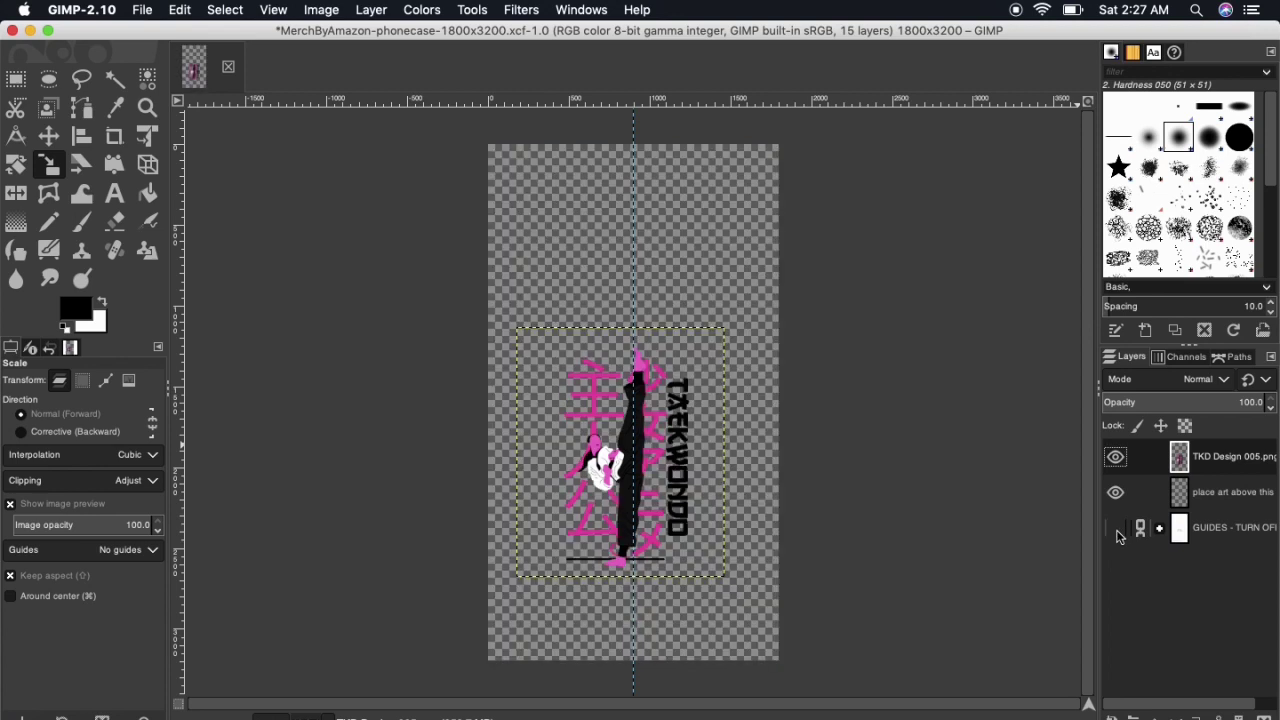
{"action": "left_click", "coordinate": [1188, 502]}
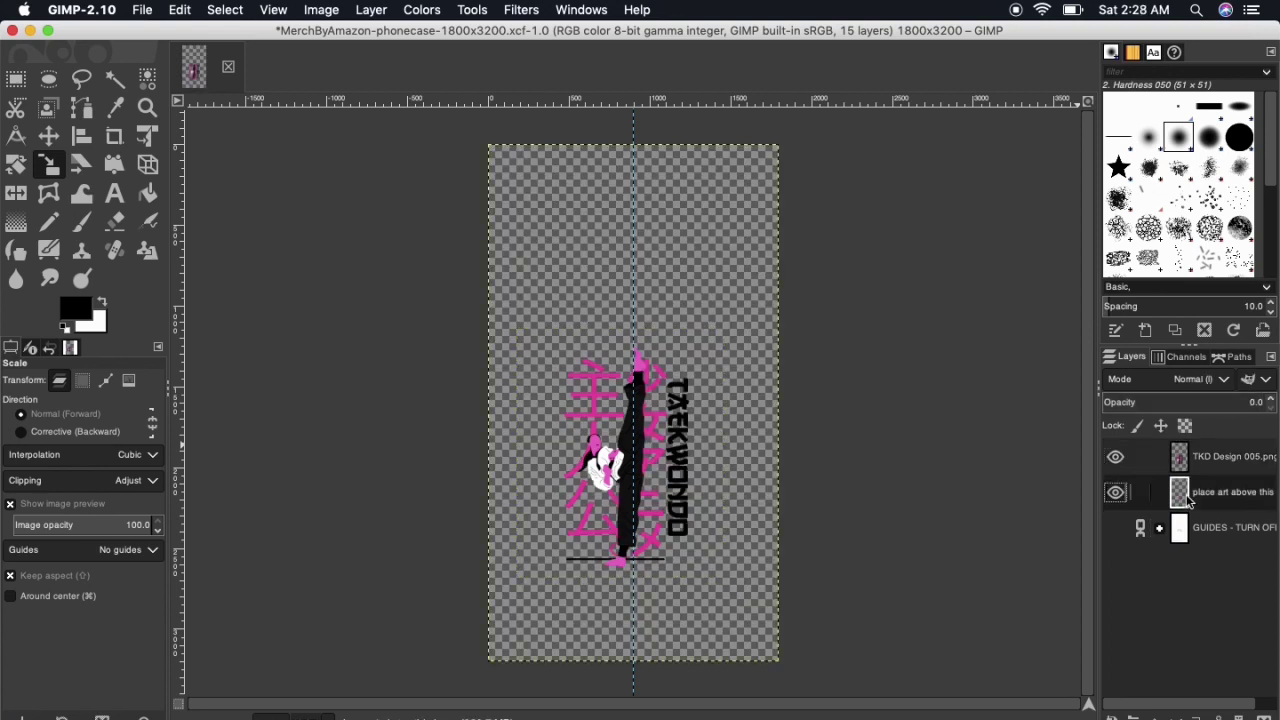
{"action": "left_click", "coordinate": [1116, 493]}
{"action": "left_click", "coordinate": [143, 10]}
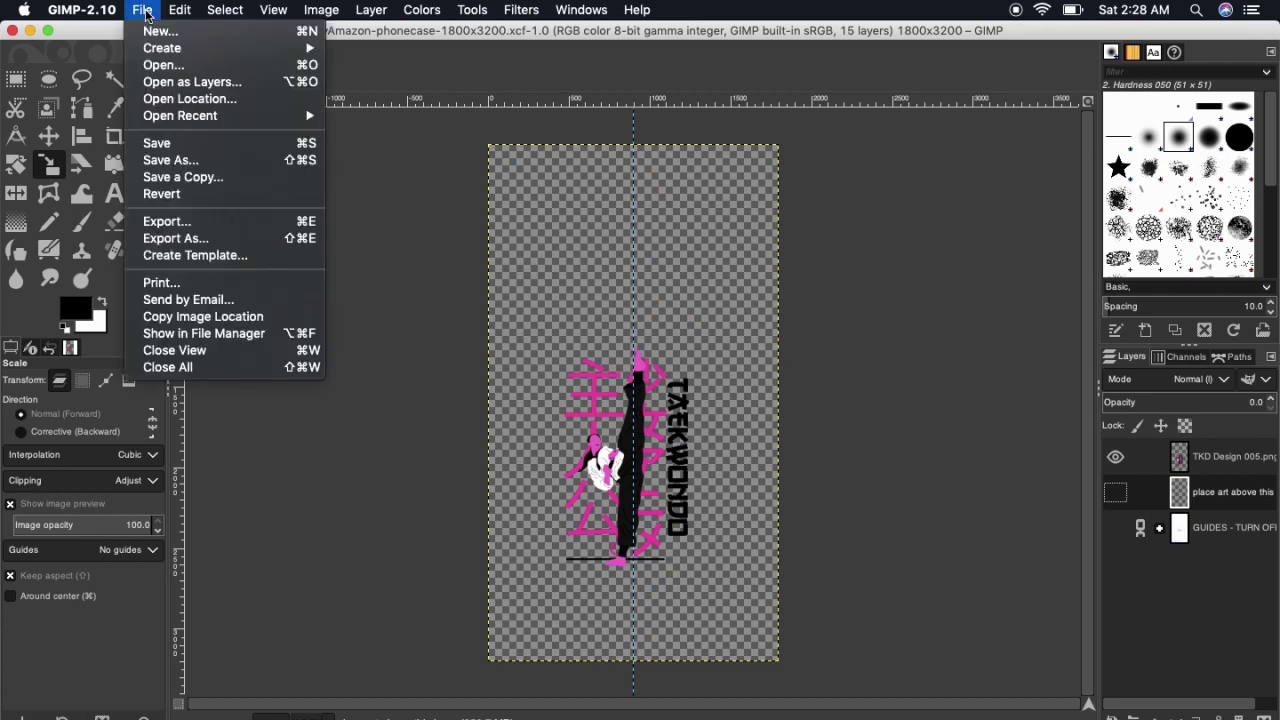
Export as 'TKD Design - Phonecase.png' in QD Merch, keeping the default PNG options
{"action": "left_click", "coordinate": [170, 242]}
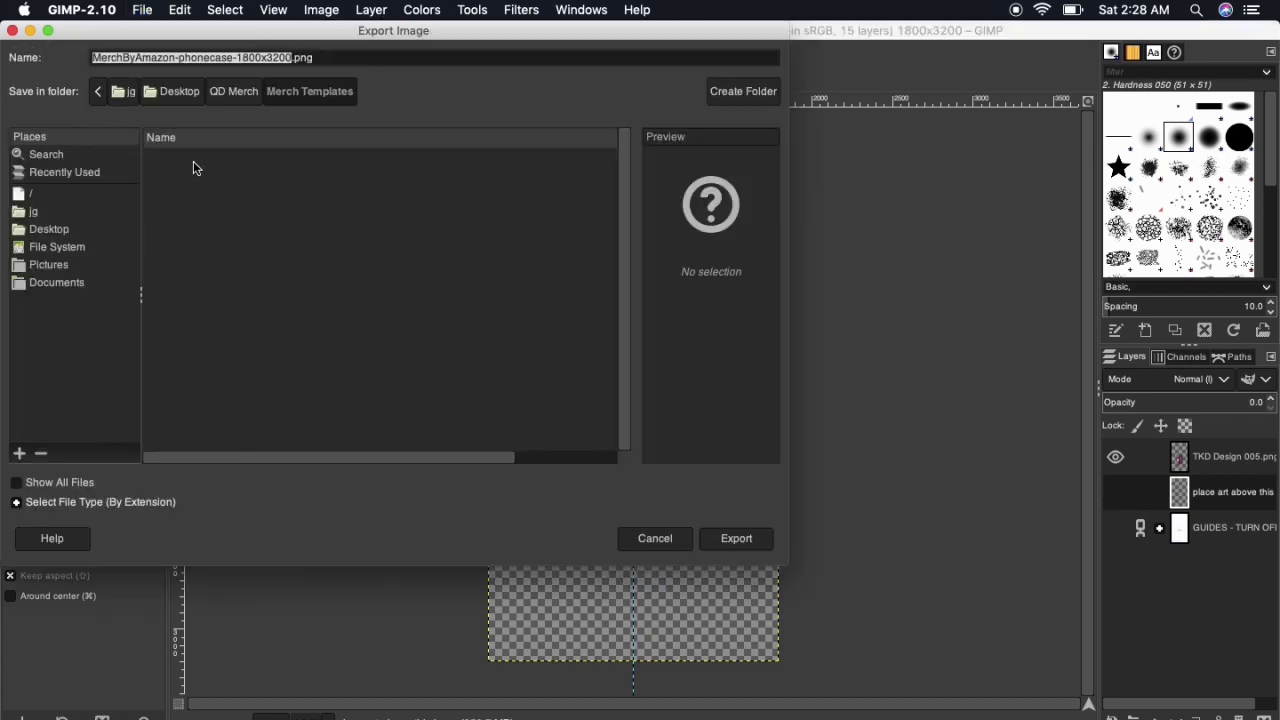
{"action": "left_click", "coordinate": [213, 94]}
{"action": "type", "text": "TKD Design - Phonecase"}
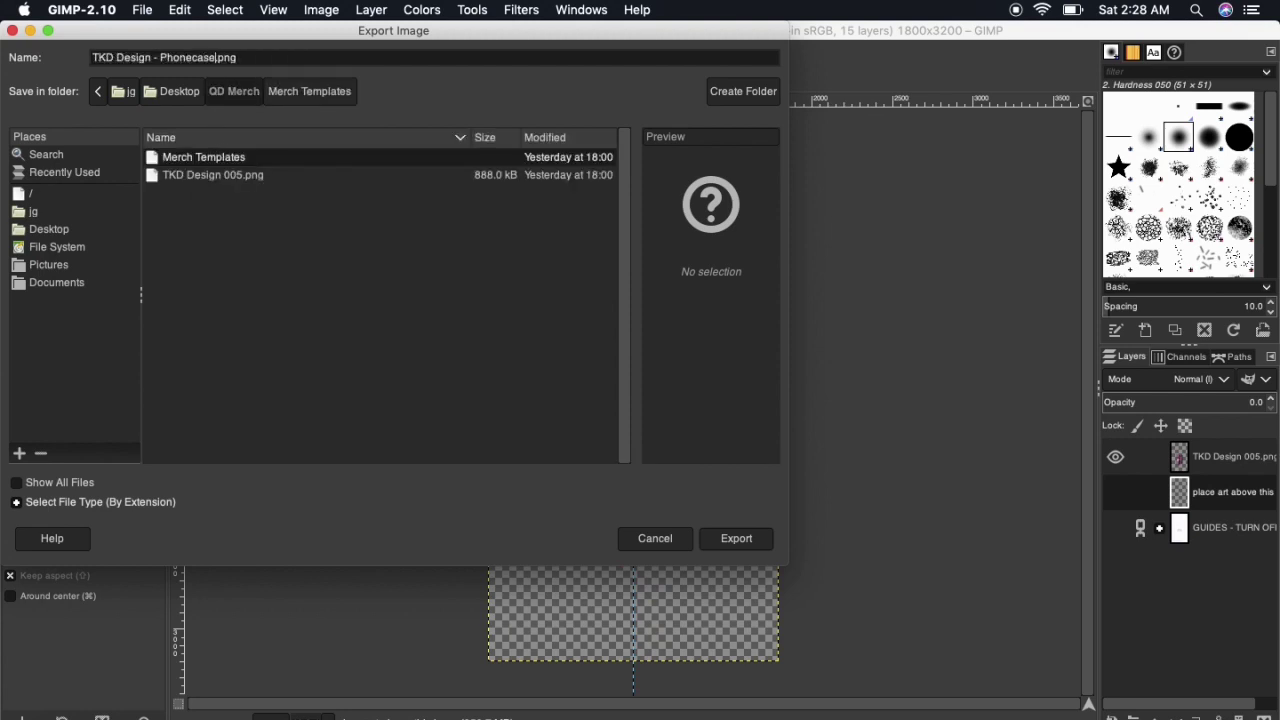
{"action": "left_click", "coordinate": [710, 537]}
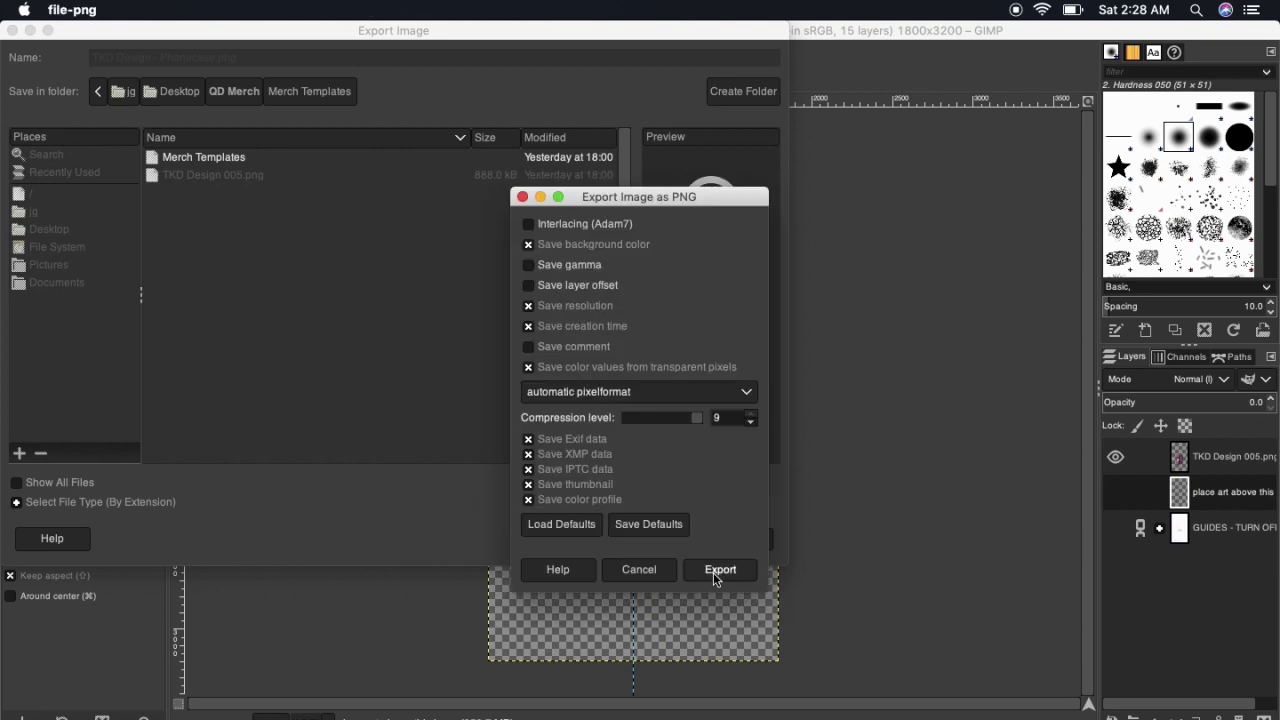
{"action": "left_click", "coordinate": [713, 572]}
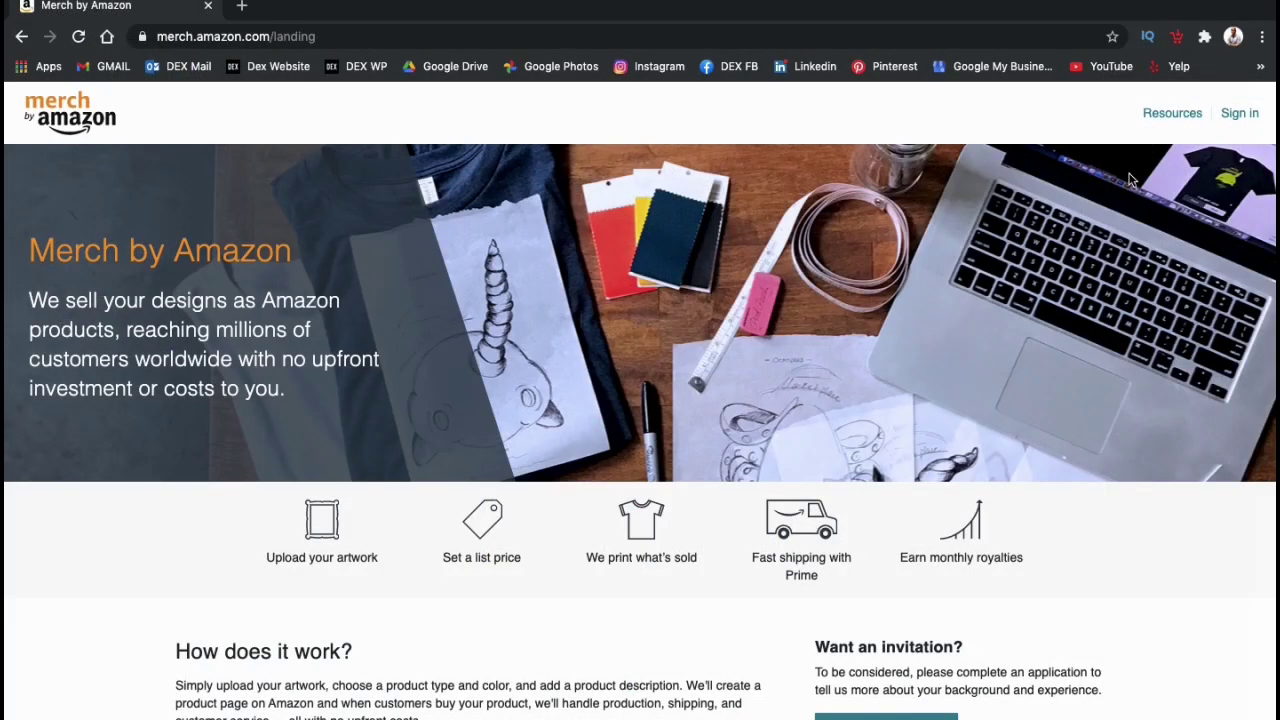
Sign in to the Merch account and scroll through the Create products list
{"action": "left_click", "coordinate": [1238, 114]}
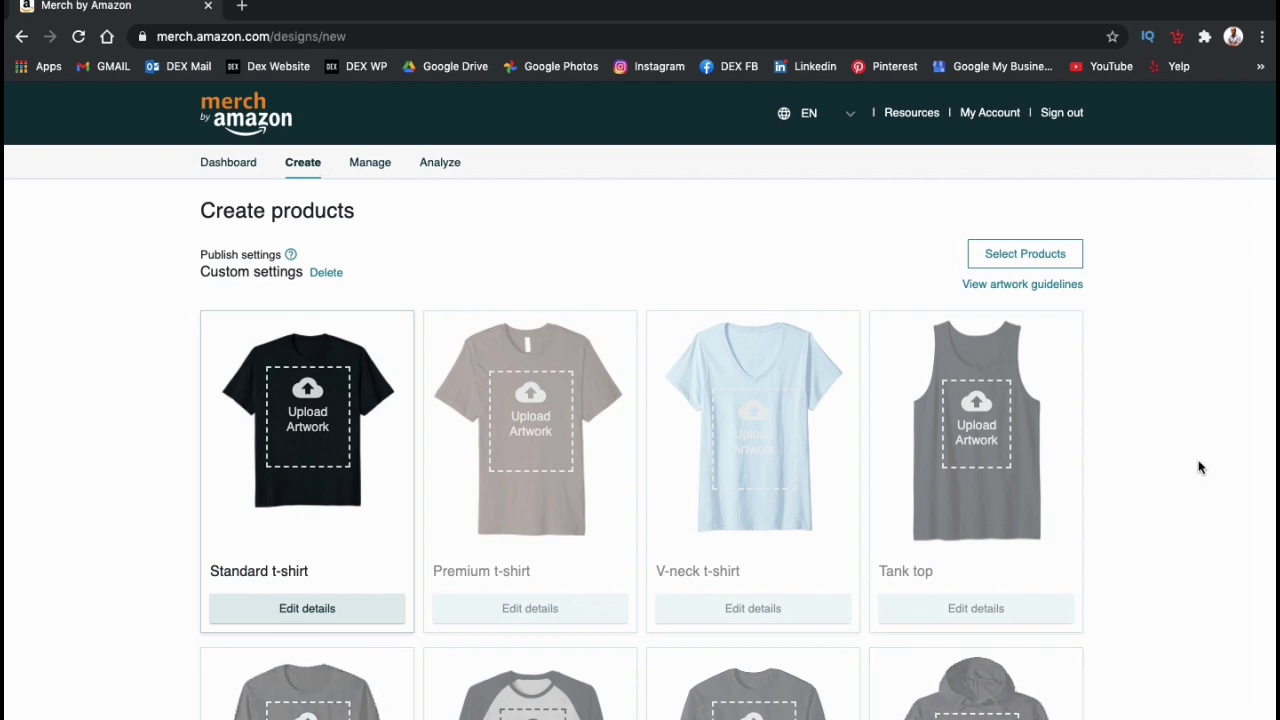
{"action": "scroll", "coordinate": [1200, 467], "scroll_direction": "down", "scroll_amount": 5}
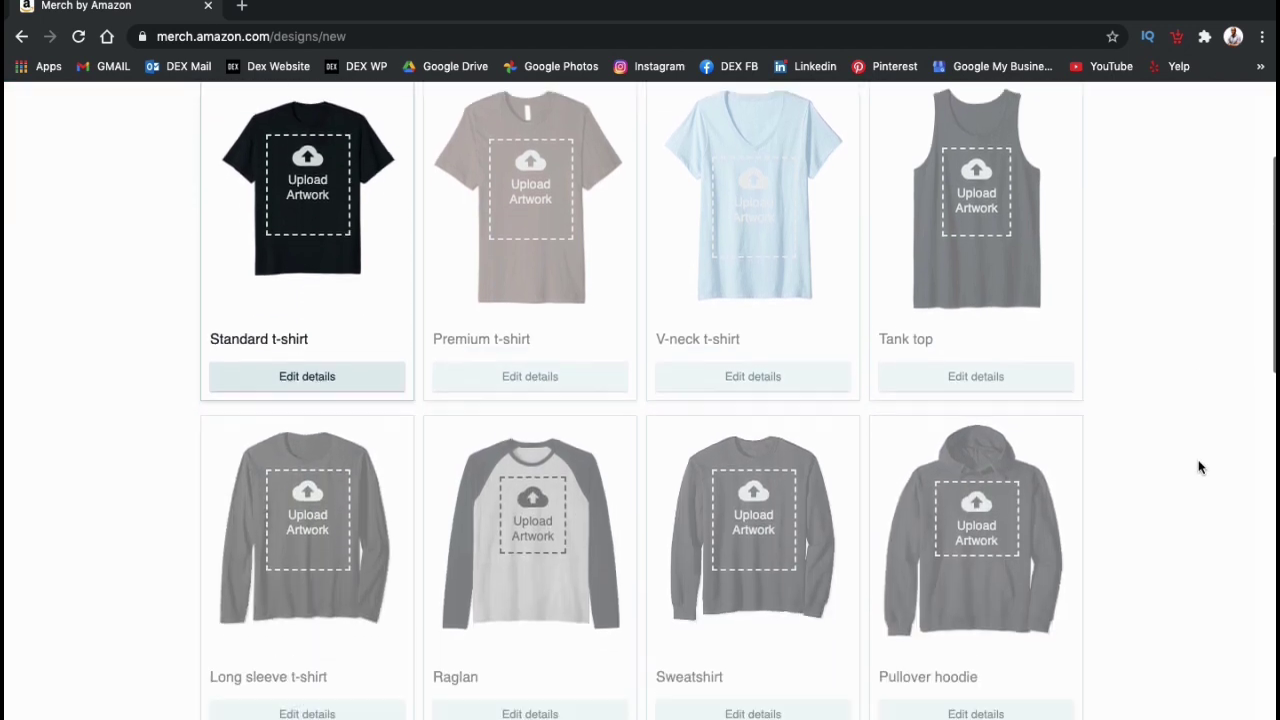
{"action": "scroll", "coordinate": [1200, 467], "scroll_direction": "down", "scroll_amount": 3}
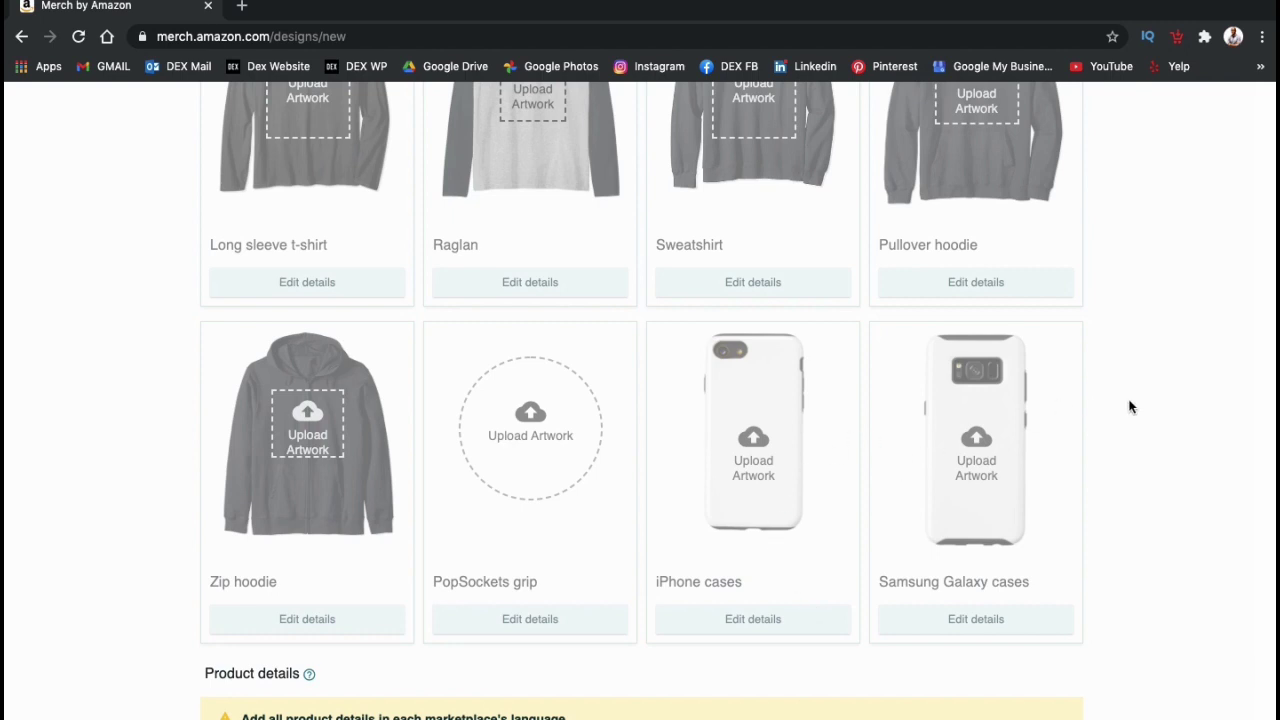
{"action": "scroll", "coordinate": [1128, 406], "scroll_direction": "up", "scroll_amount": 3}
{"action": "scroll", "coordinate": [1127, 406], "scroll_direction": "up", "scroll_amount": 3}
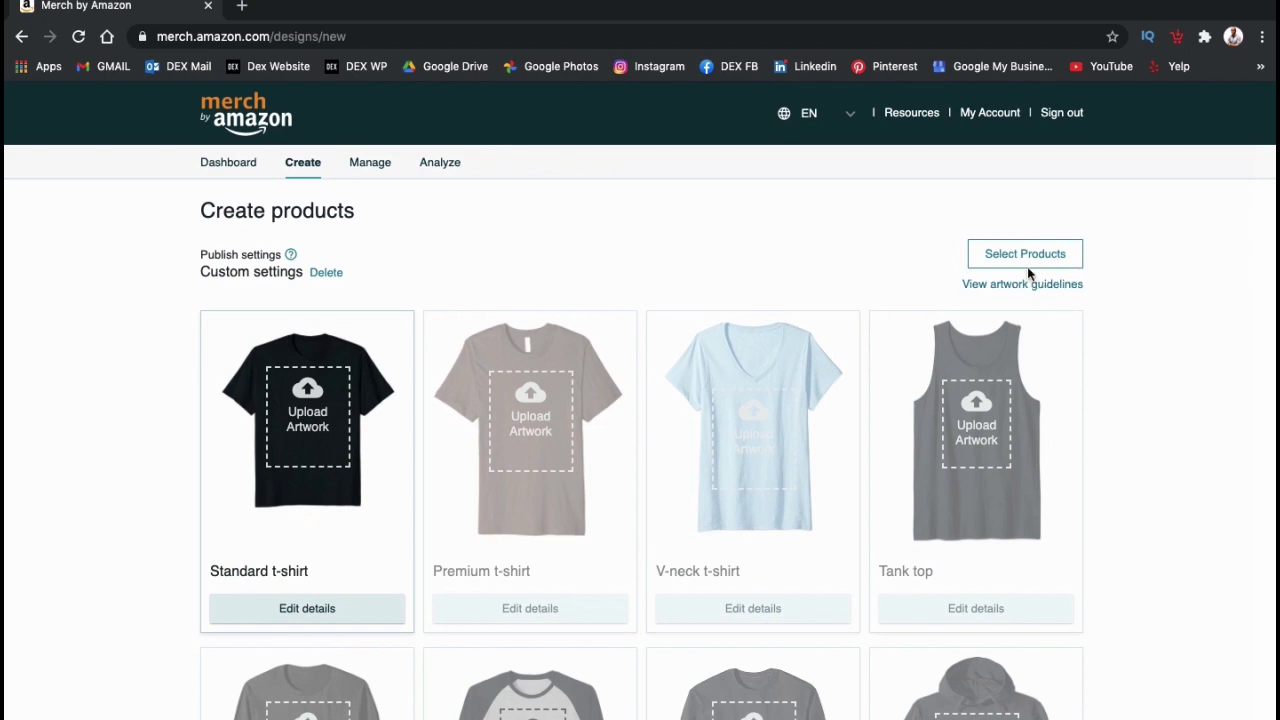
Tick .com for iPhone cases, Samsung Galaxy cases and Pullover hoodie, then confirm the selection
{"action": "left_click", "coordinate": [1025, 266]}
{"action": "left_click", "coordinate": [1019, 246]}
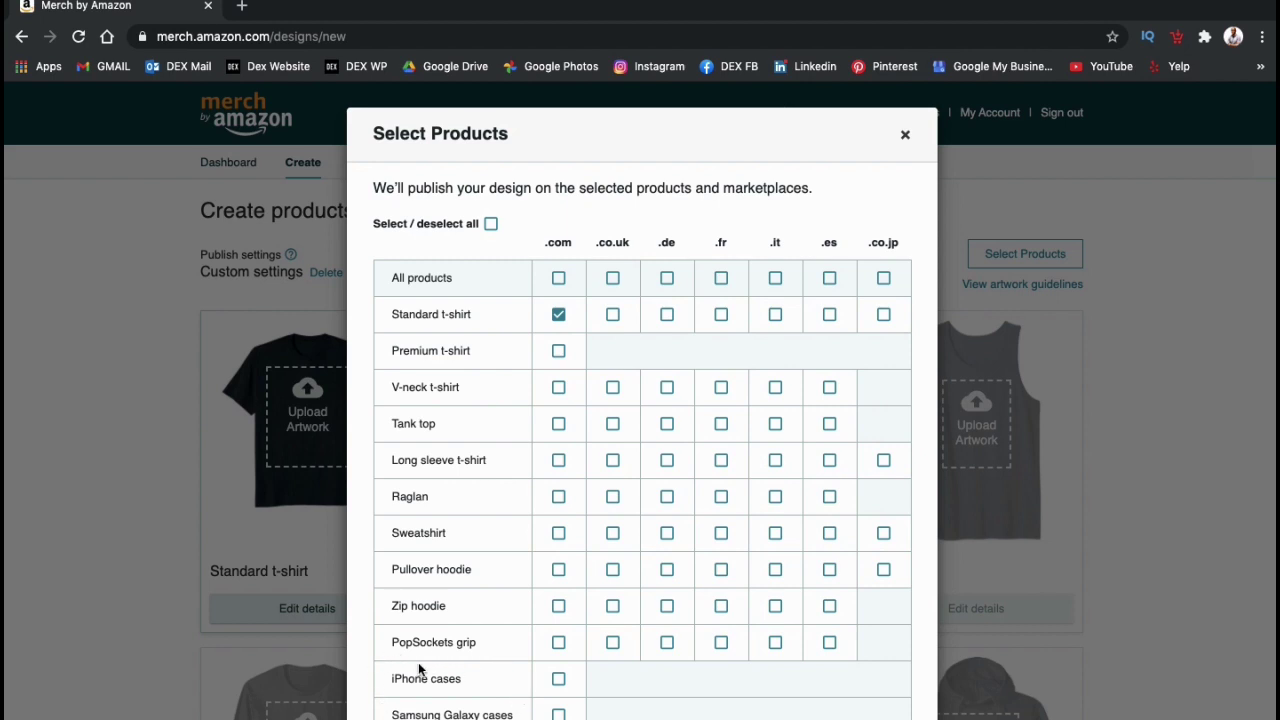
{"action": "left_click", "coordinate": [559, 679]}
{"action": "scroll", "coordinate": [558, 650], "scroll_direction": "down", "scroll_amount": 1}
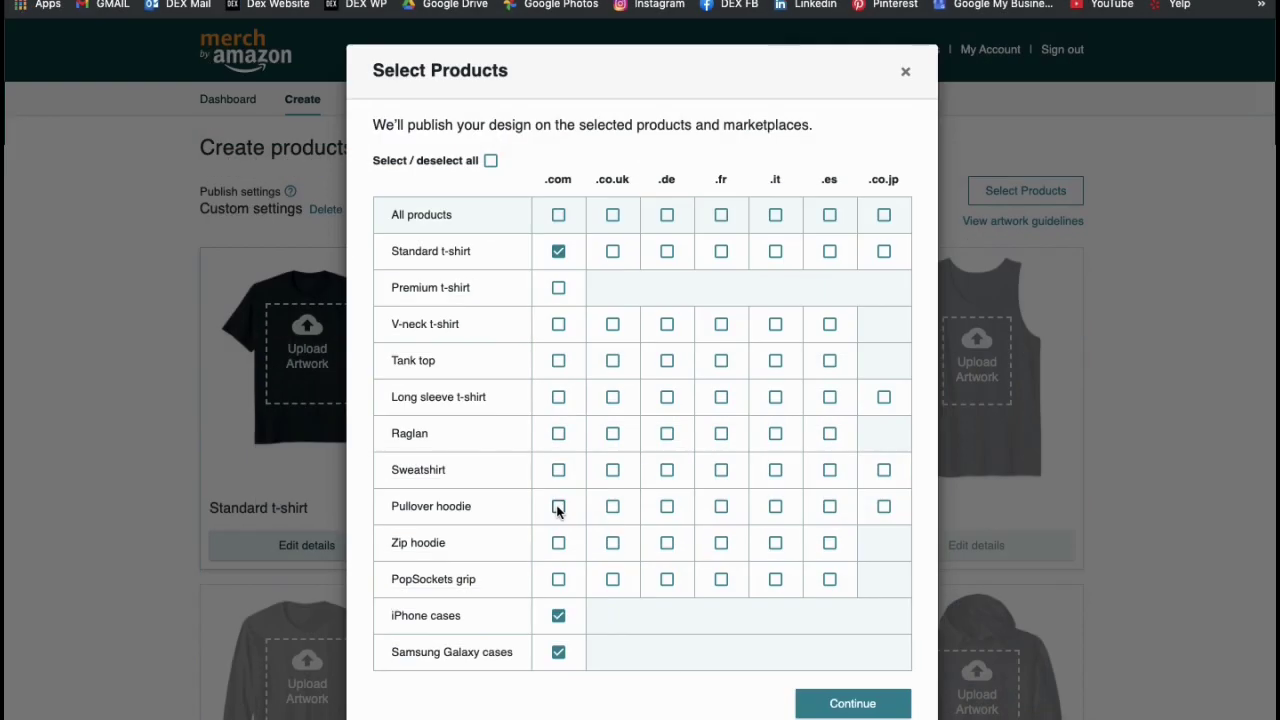
{"action": "left_click", "coordinate": [558, 507]}
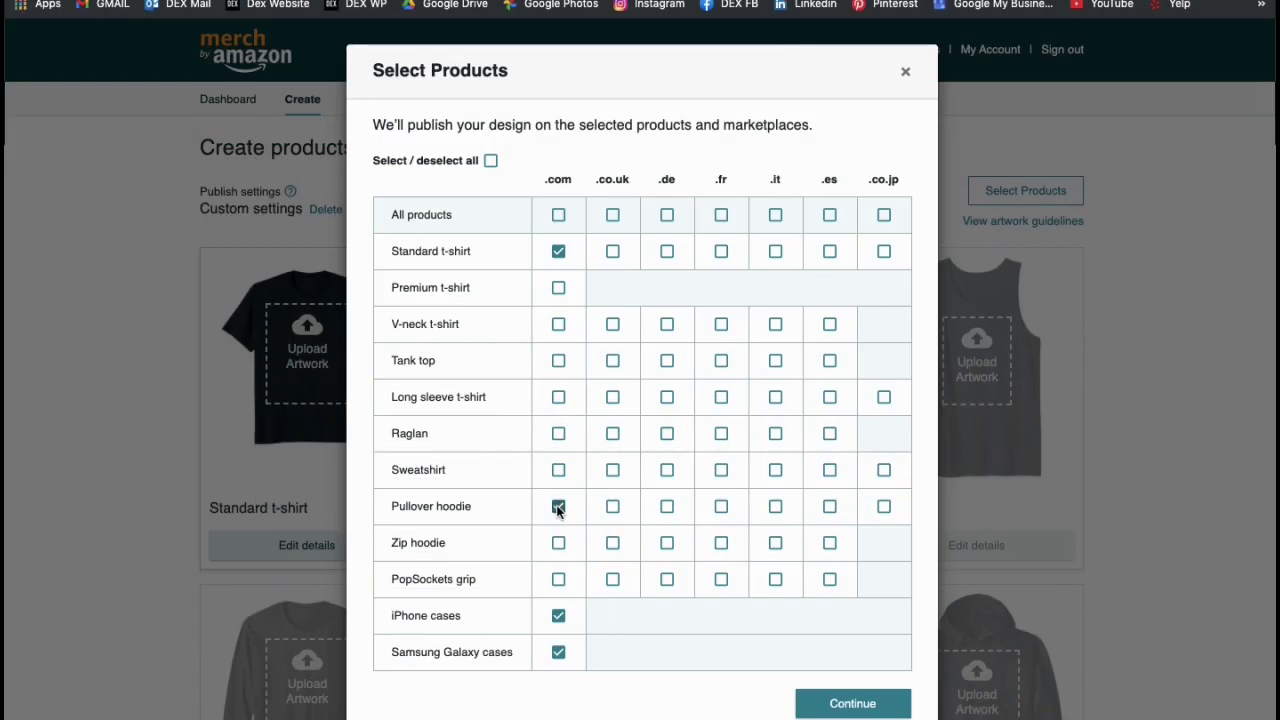
{"action": "left_click", "coordinate": [822, 706]}
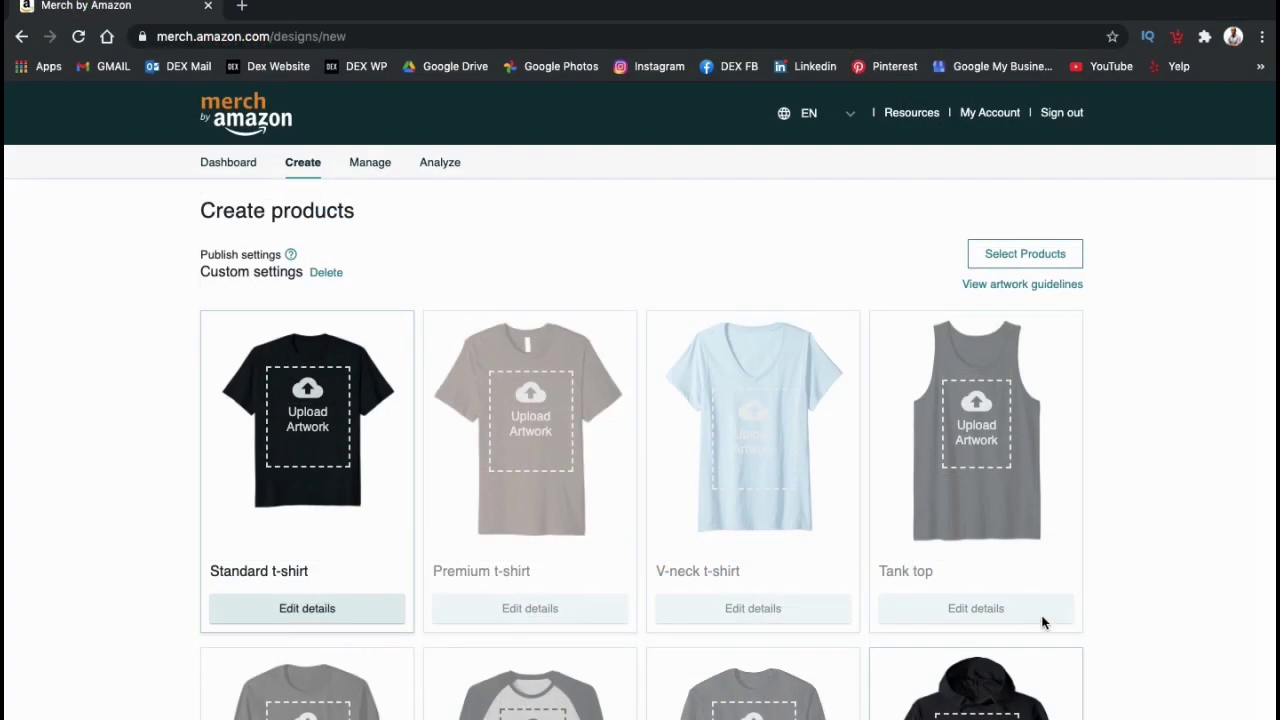
Upload TKD Design - Phonecase.png as the iPhone case artwork
{"action": "scroll", "coordinate": [1043, 560], "scroll_direction": "down", "scroll_amount": 3}
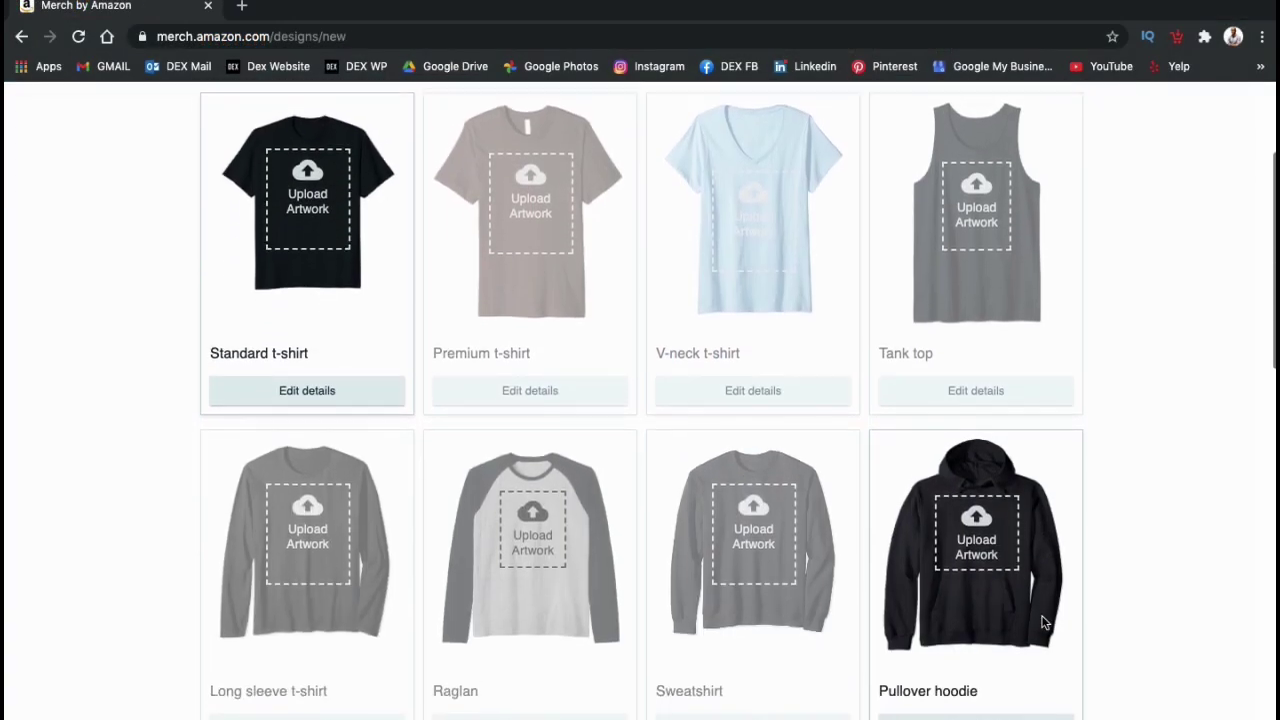
{"action": "scroll", "coordinate": [1091, 589], "scroll_direction": "down", "scroll_amount": 4}
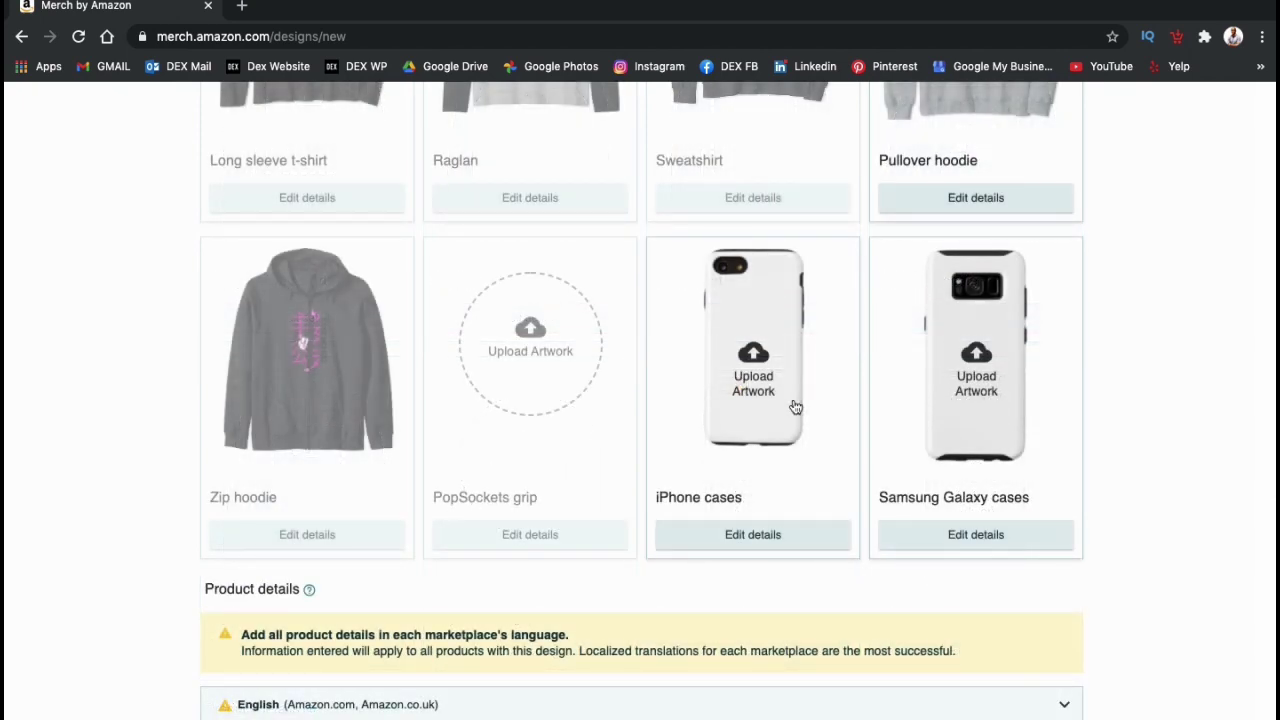
{"action": "left_click", "coordinate": [793, 406]}
{"action": "left_click", "coordinate": [558, 76]}
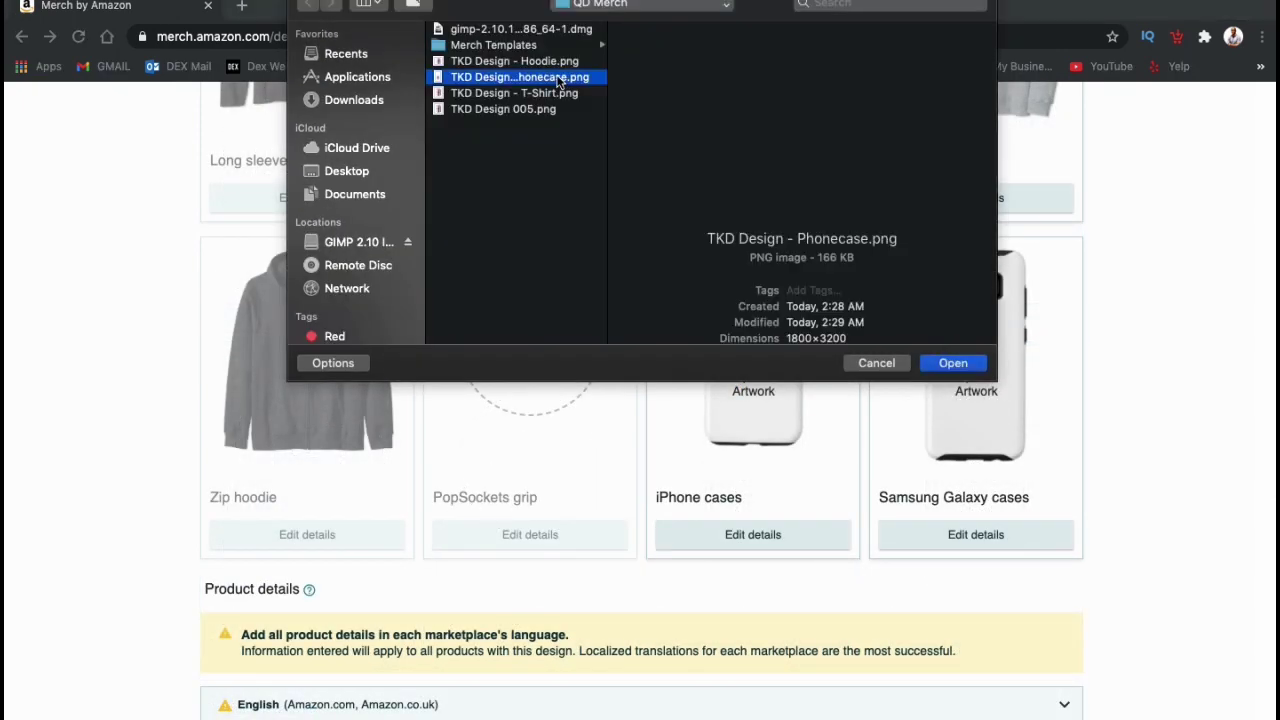
{"action": "double_click", "coordinate": [558, 78]}
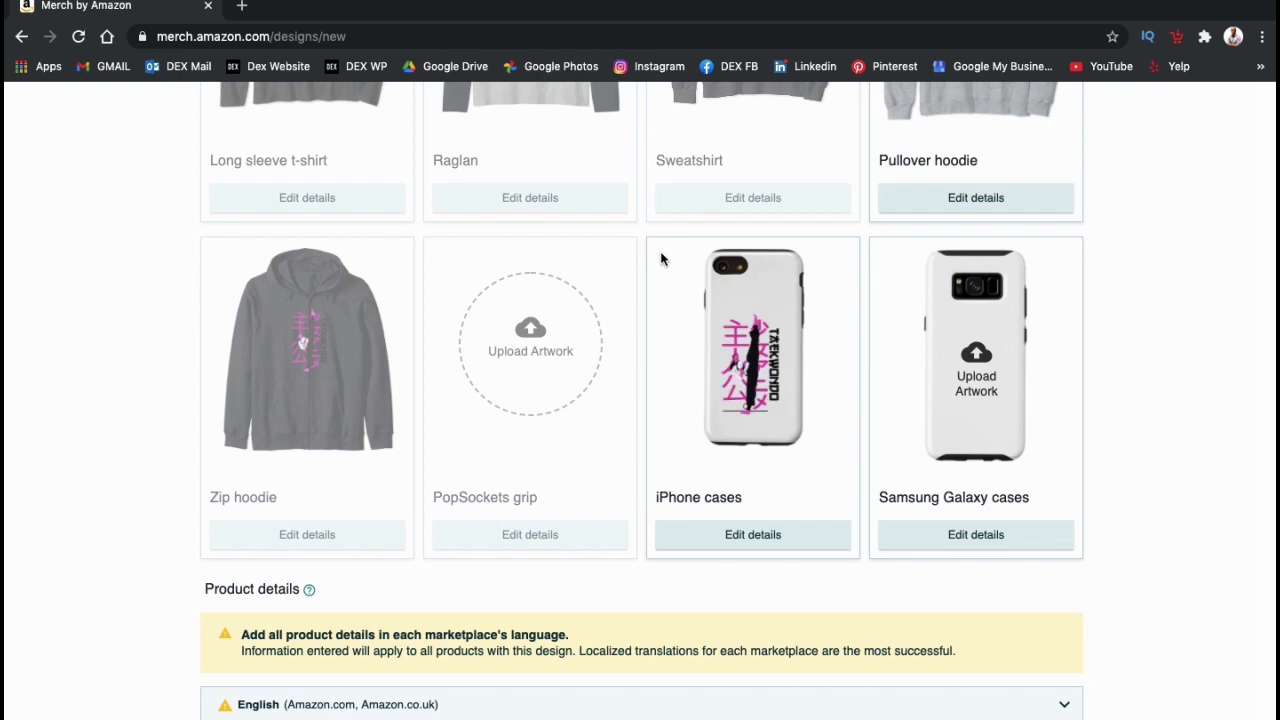
Preview the iPhone case on 7 Plus/8 Plus, XR and 11, and set its price to 18.99
{"action": "left_click", "coordinate": [772, 533]}
{"action": "scroll", "coordinate": [772, 533], "scroll_direction": "down", "scroll_amount": 3}
{"action": "left_click", "coordinate": [738, 364]}
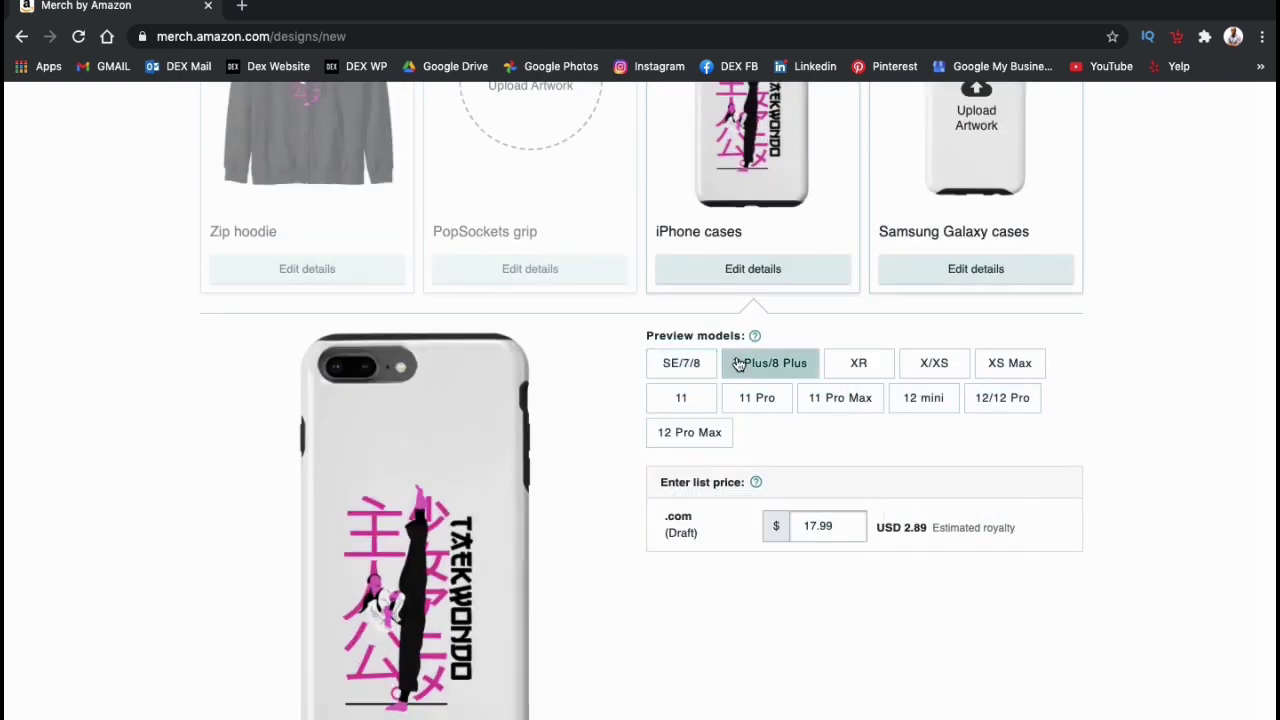
{"action": "left_click", "coordinate": [836, 366]}
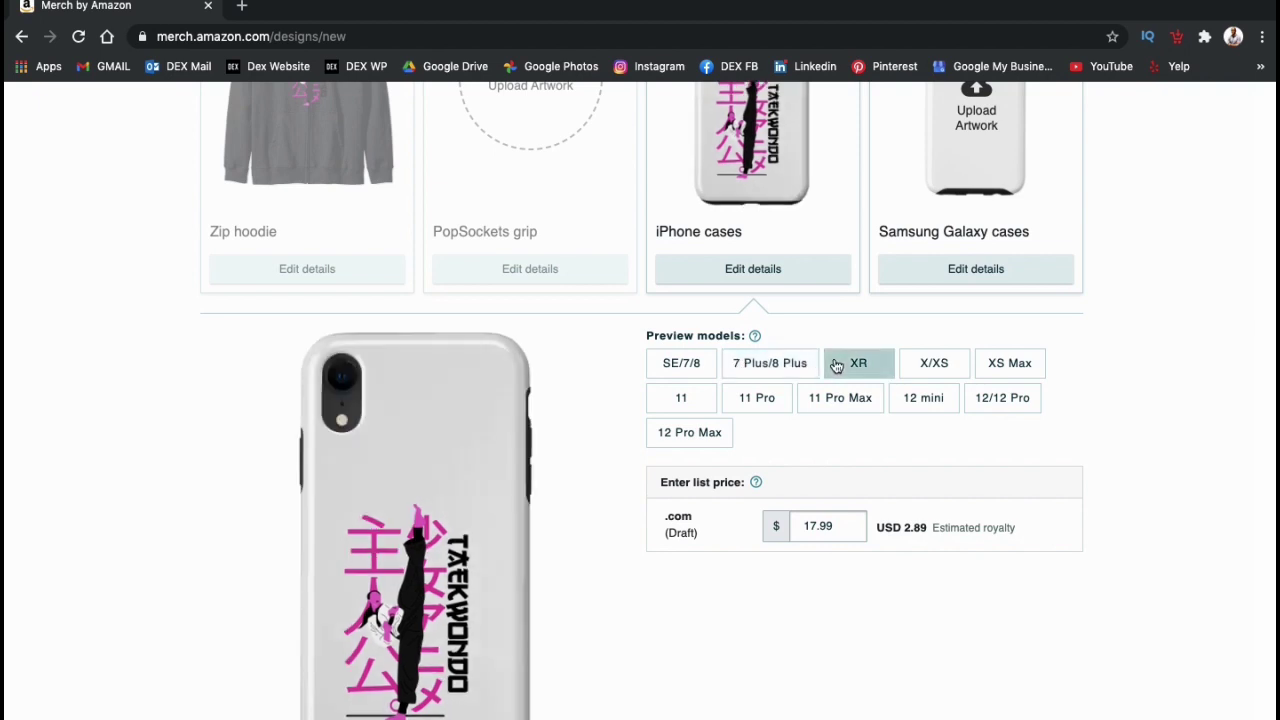
{"action": "left_click", "coordinate": [681, 398]}
{"action": "left_click", "coordinate": [816, 526]}
{"action": "key", "text": "BackSpace"}
{"action": "type", "text": "8"}
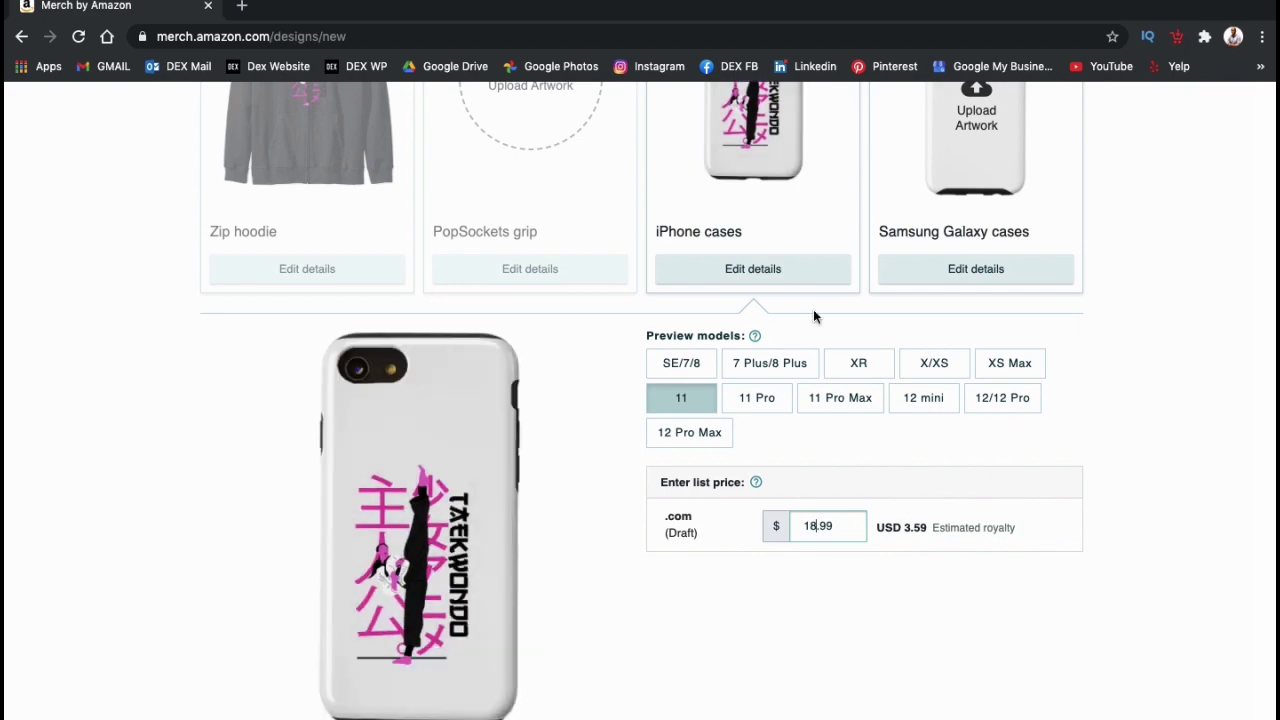
{"action": "left_click", "coordinate": [797, 278]}
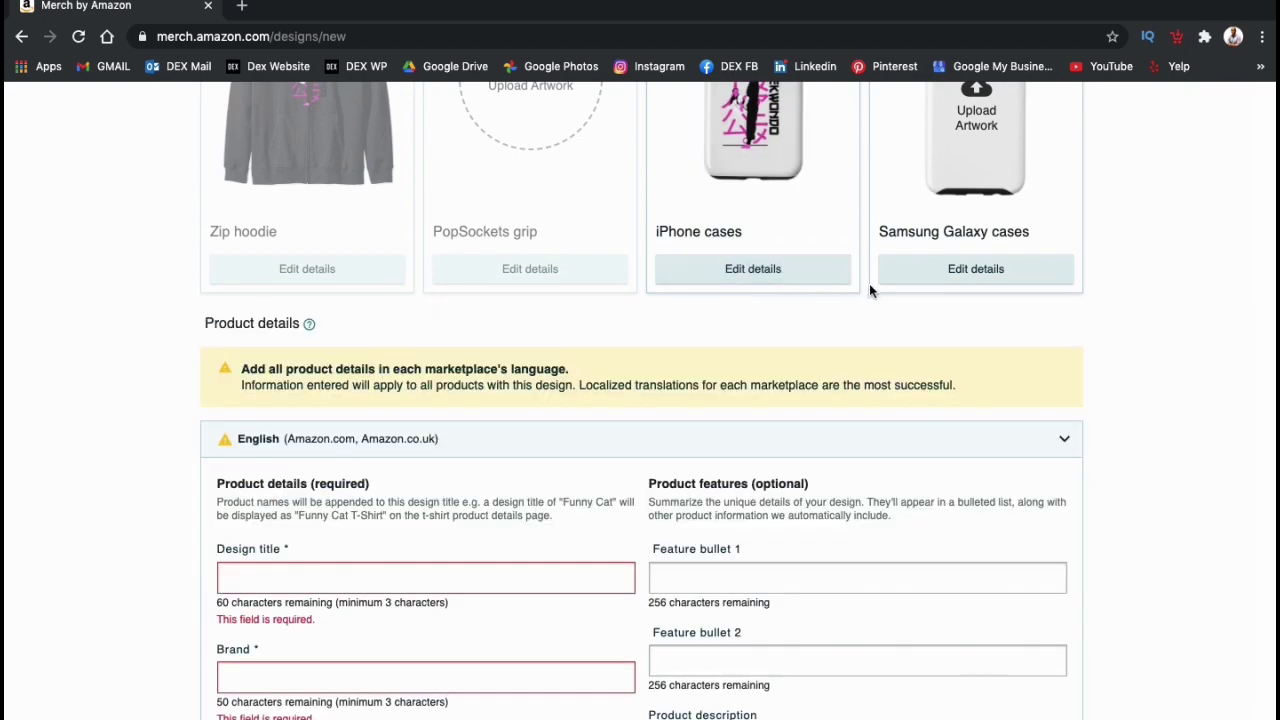
Upload the same artwork to the Samsung Galaxy case and preview it on the Galaxy S9
{"action": "scroll", "coordinate": [869, 289], "scroll_direction": "up", "scroll_amount": 3}
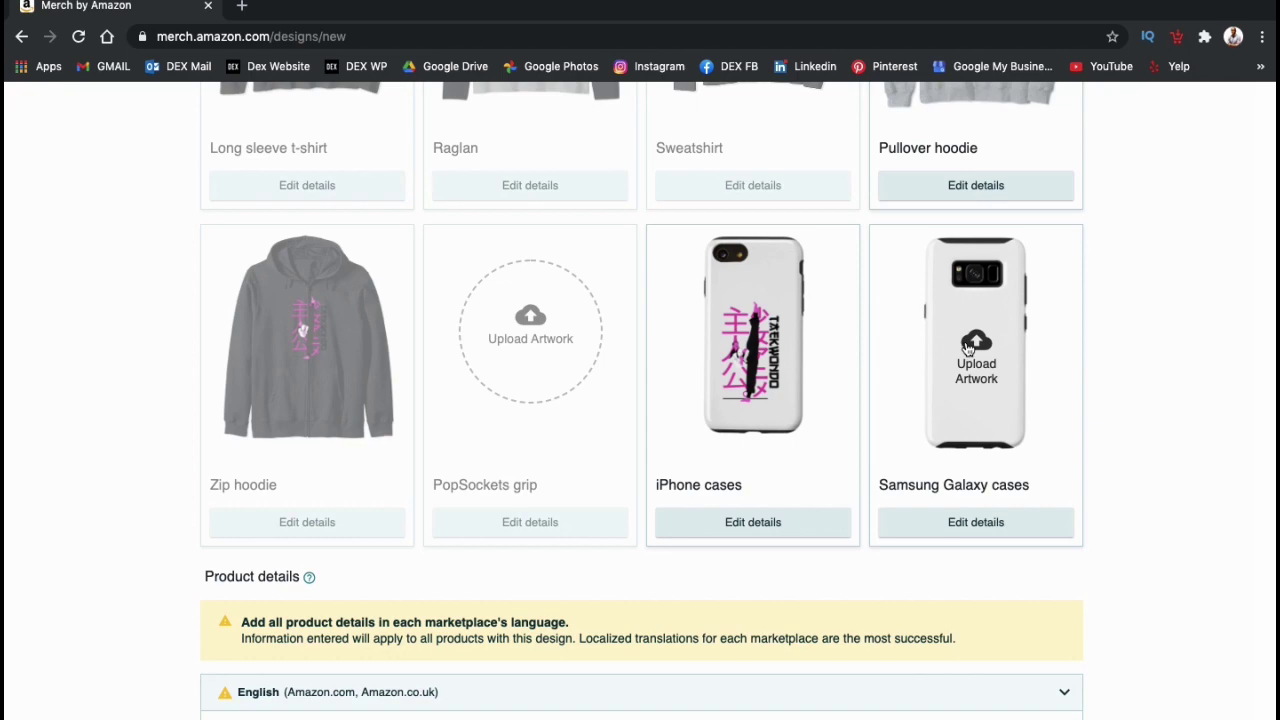
{"action": "left_click", "coordinate": [968, 345]}
{"action": "left_click", "coordinate": [514, 43]}
{"action": "left_click", "coordinate": [951, 329]}
{"action": "left_click", "coordinate": [958, 522]}
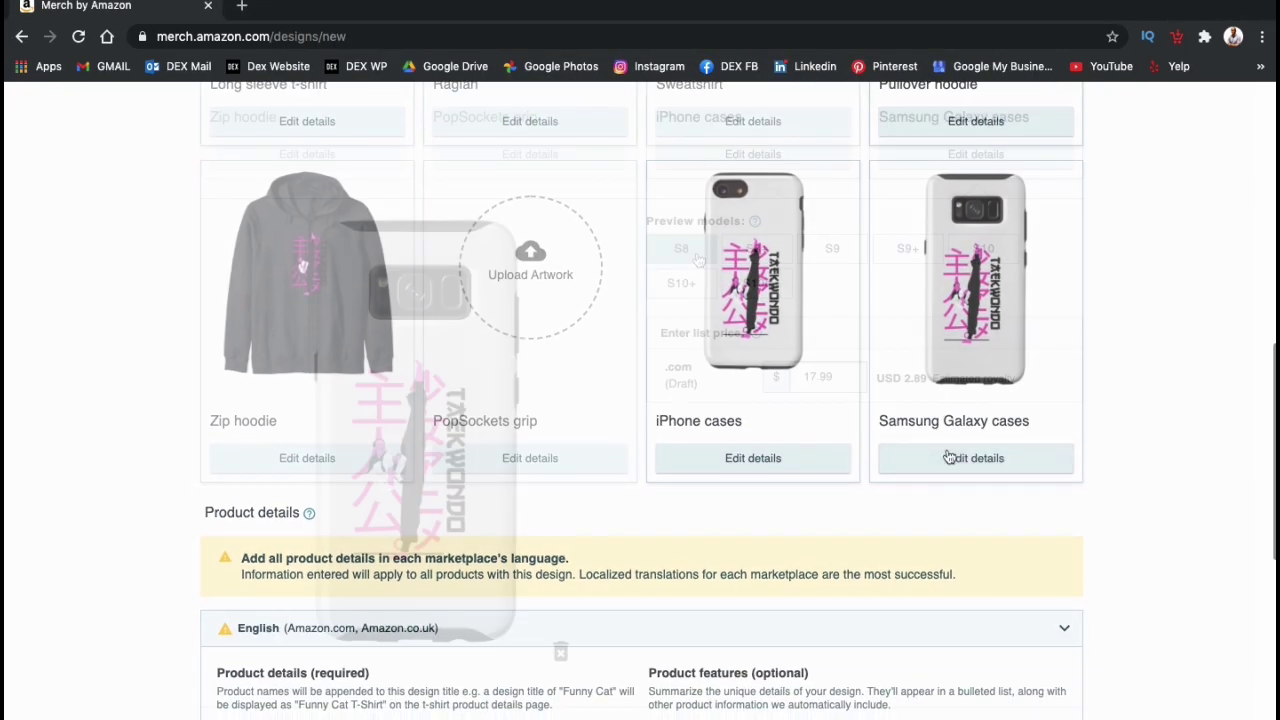
{"action": "left_click", "coordinate": [818, 258]}
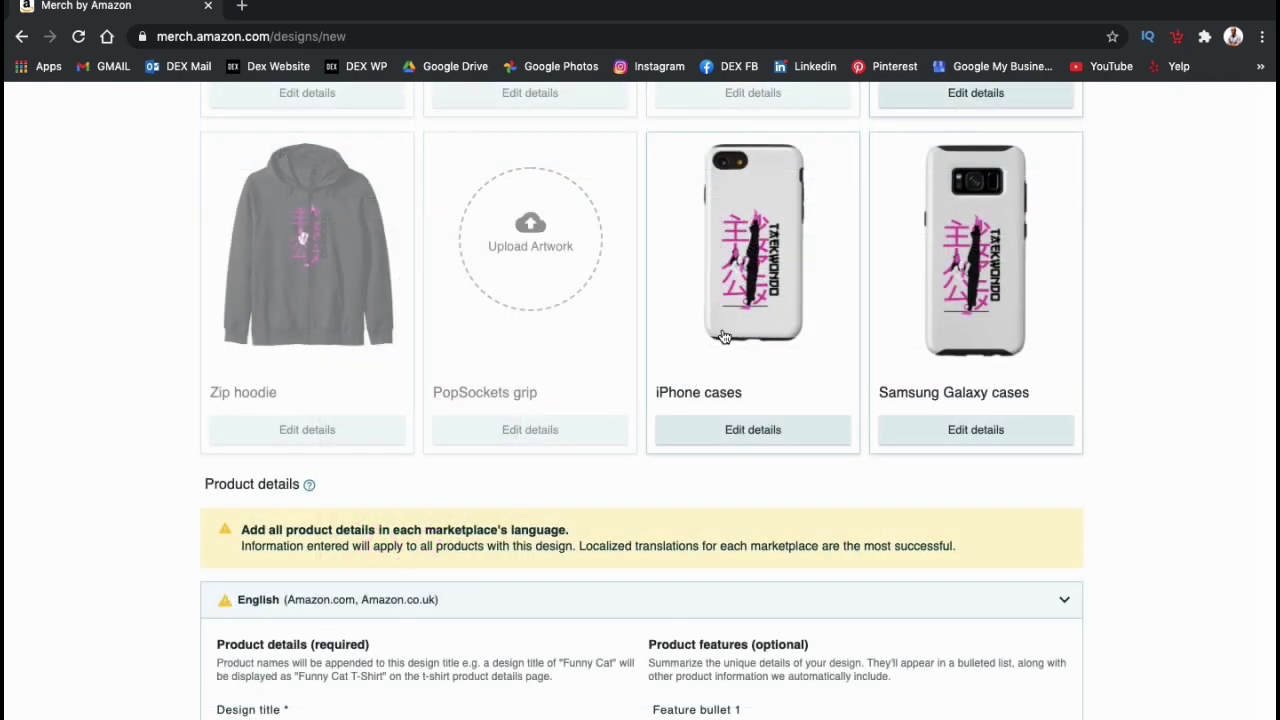
Finish the product description's closing text and bring the Publish buttons into view
{"action": "scroll", "coordinate": [724, 358], "scroll_direction": "down", "scroll_amount": 5}
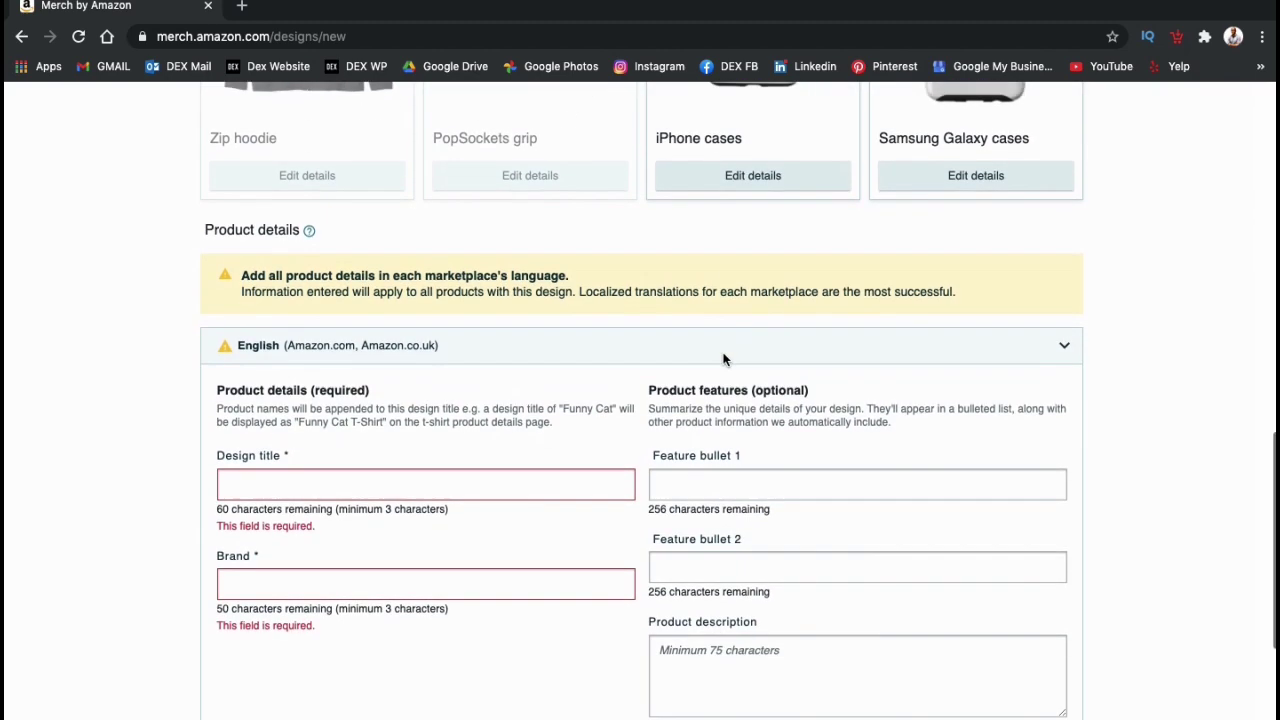
{"action": "scroll", "coordinate": [724, 358], "scroll_direction": "down", "scroll_amount": 2}
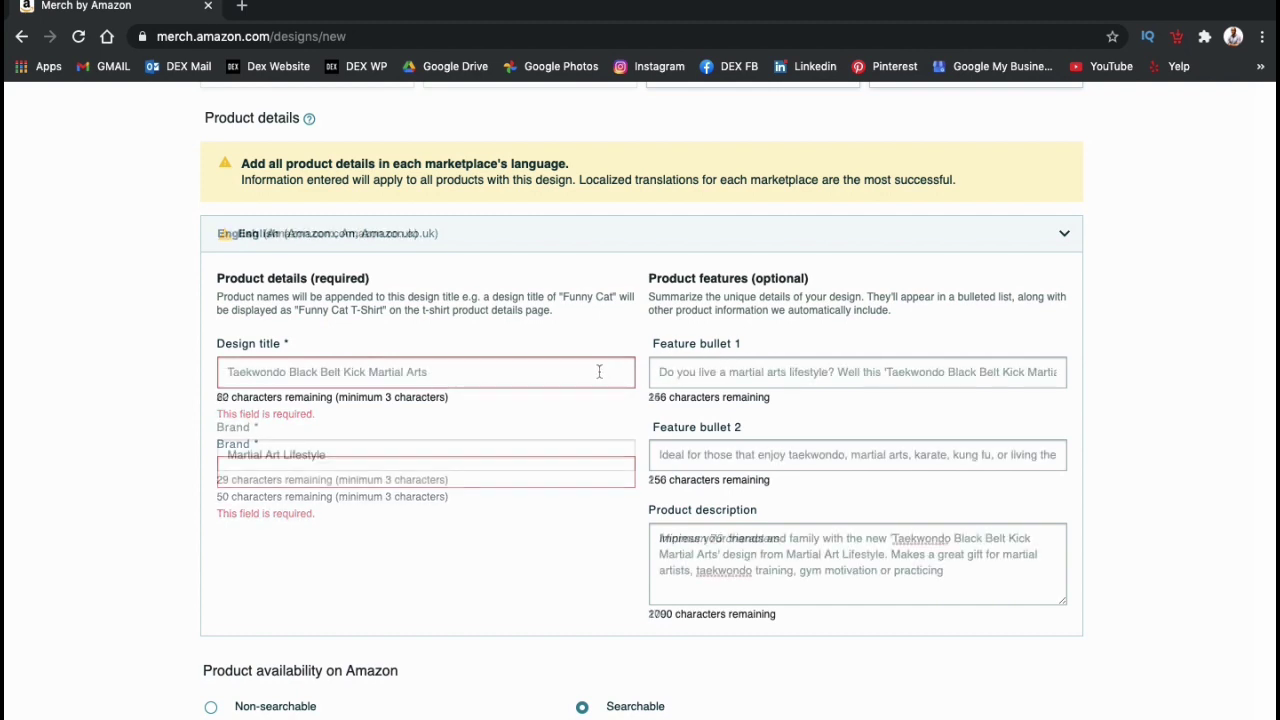
{"action": "type", "text": "s!"}
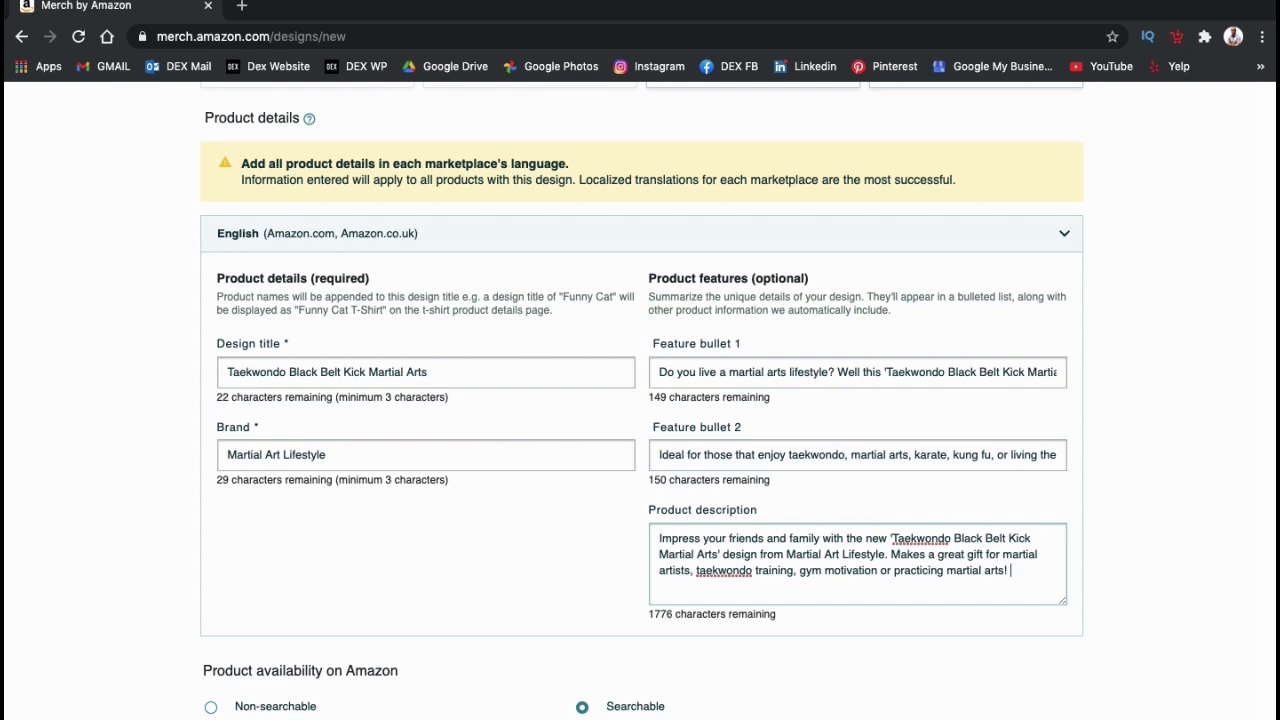
{"action": "left_click", "coordinate": [1105, 513]}
{"action": "scroll", "coordinate": [1105, 513], "scroll_direction": "down", "scroll_amount": 5}
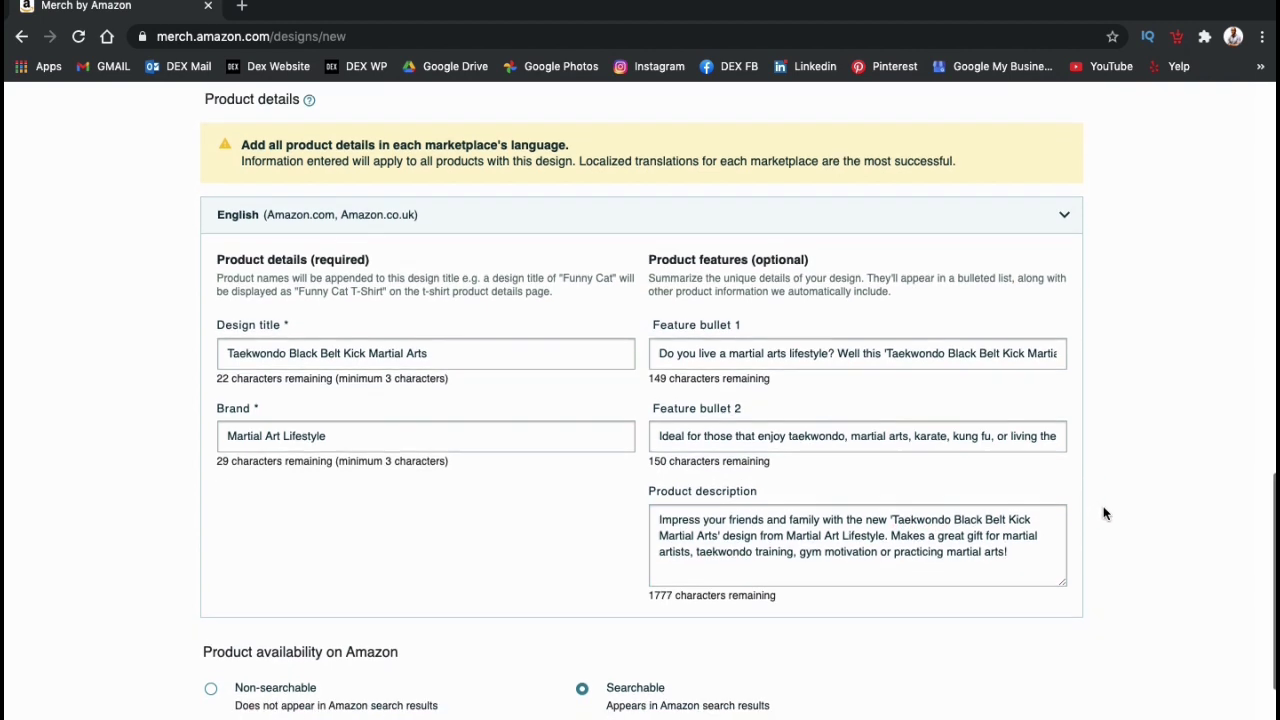
{"action": "scroll", "coordinate": [1105, 513], "scroll_direction": "down", "scroll_amount": 1}
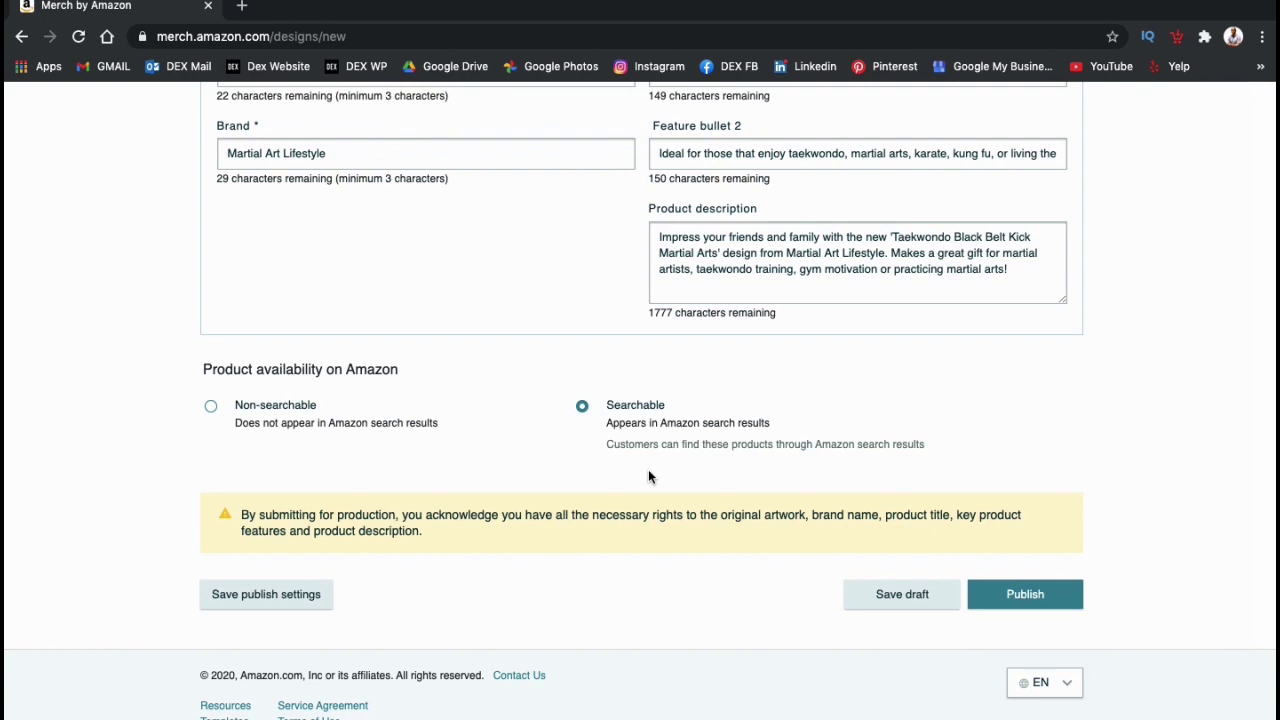
Publish the t-shirt, hoodie, iPhone and Galaxy case listings, then view the Manage page
{"action": "left_click", "coordinate": [993, 605]}
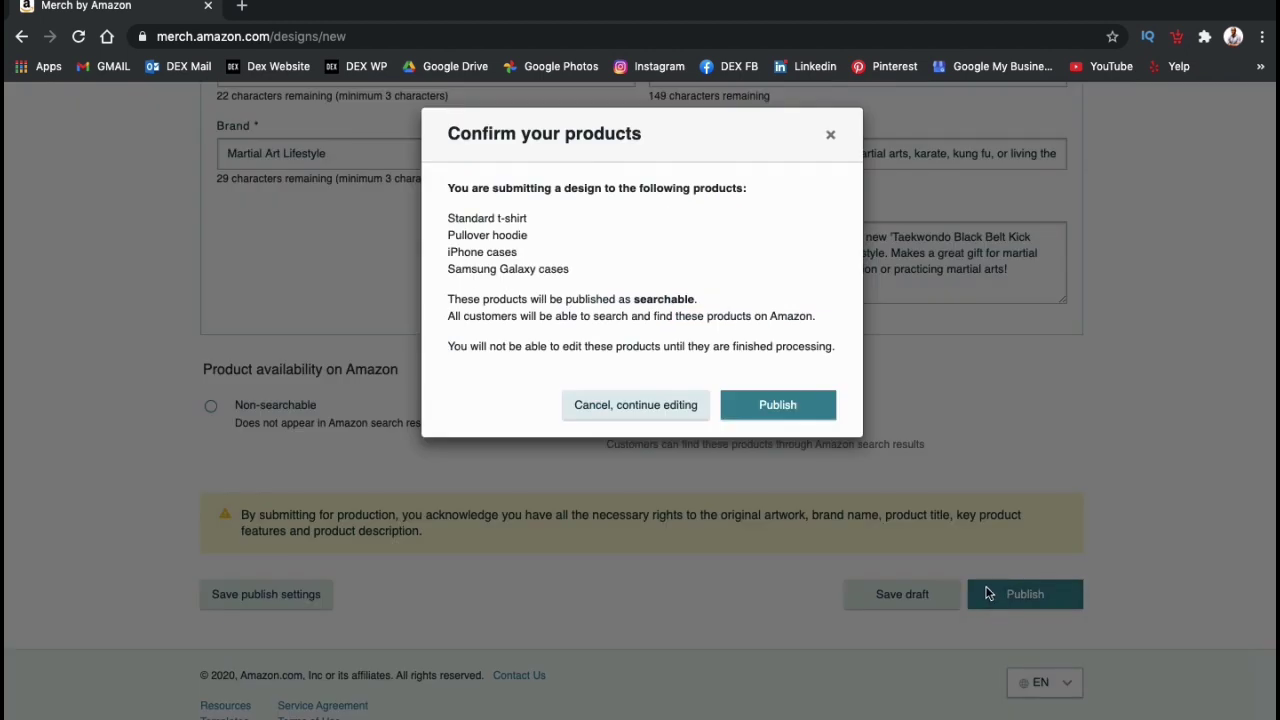
{"action": "left_click", "coordinate": [827, 419]}
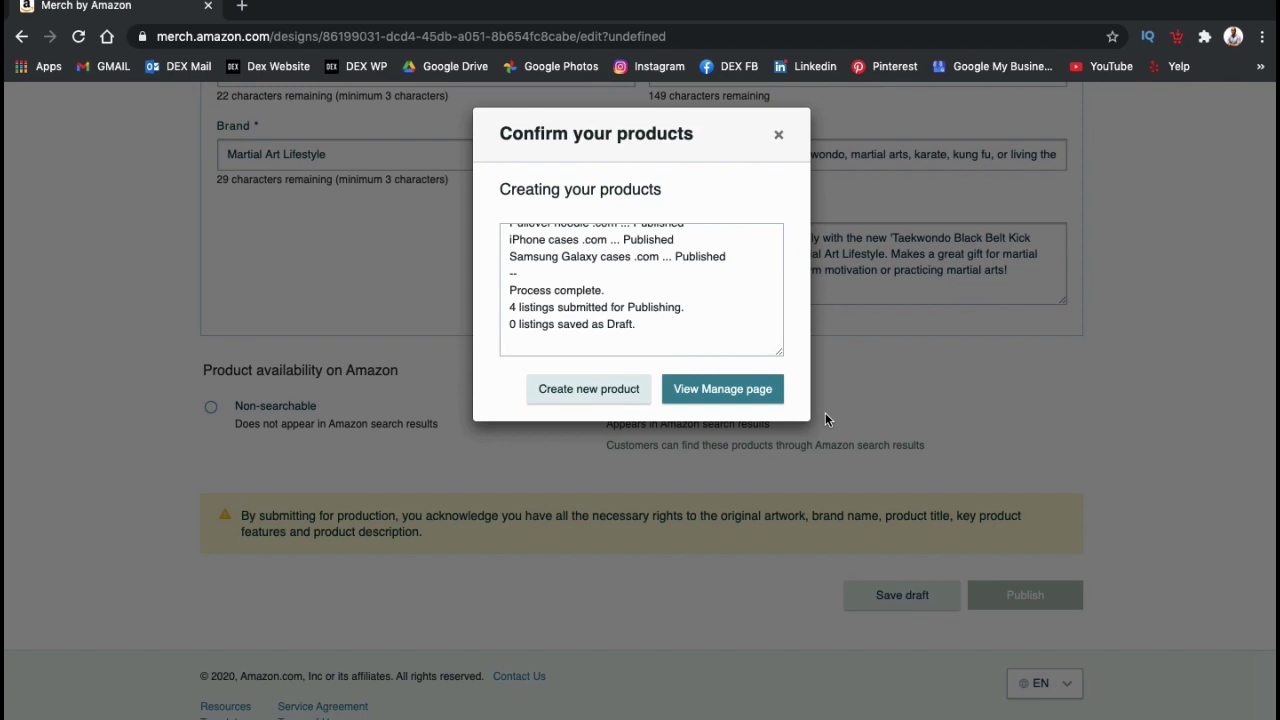
{"action": "left_click", "coordinate": [769, 400]}
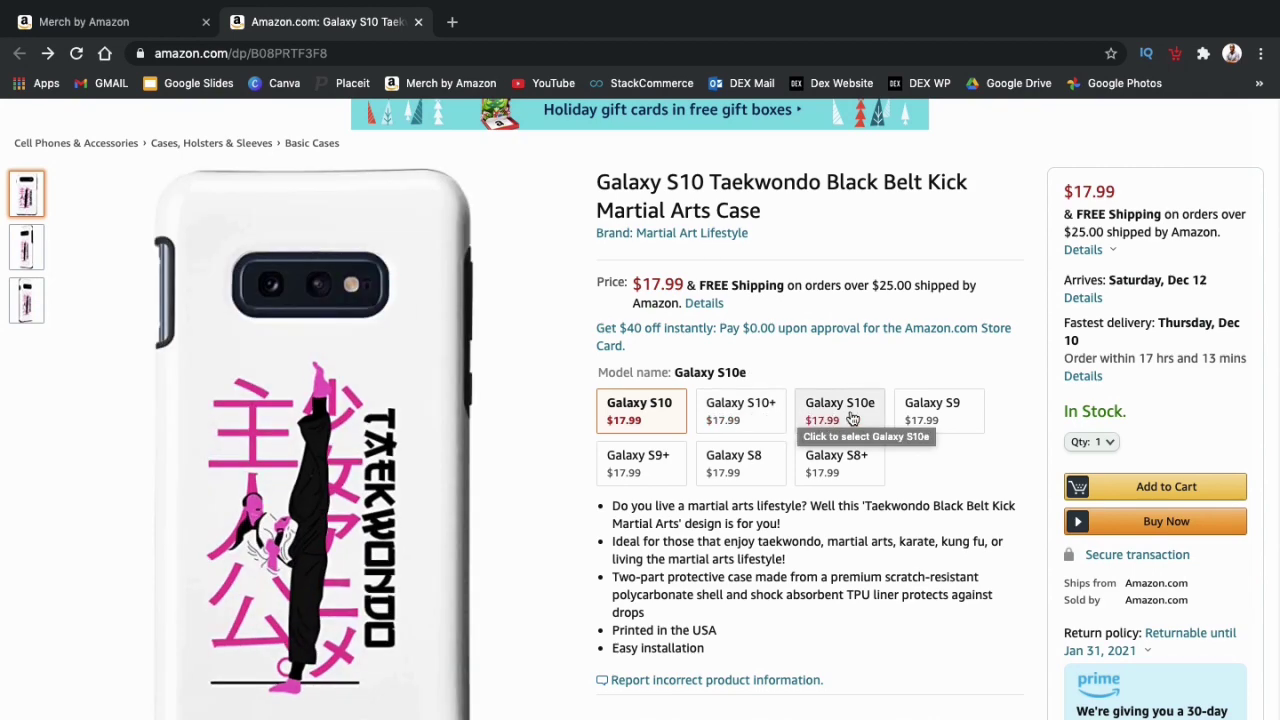
Switch the Amazon listing to the Galaxy S8 model and view its alternate product images
{"action": "left_click", "coordinate": [733, 462]}
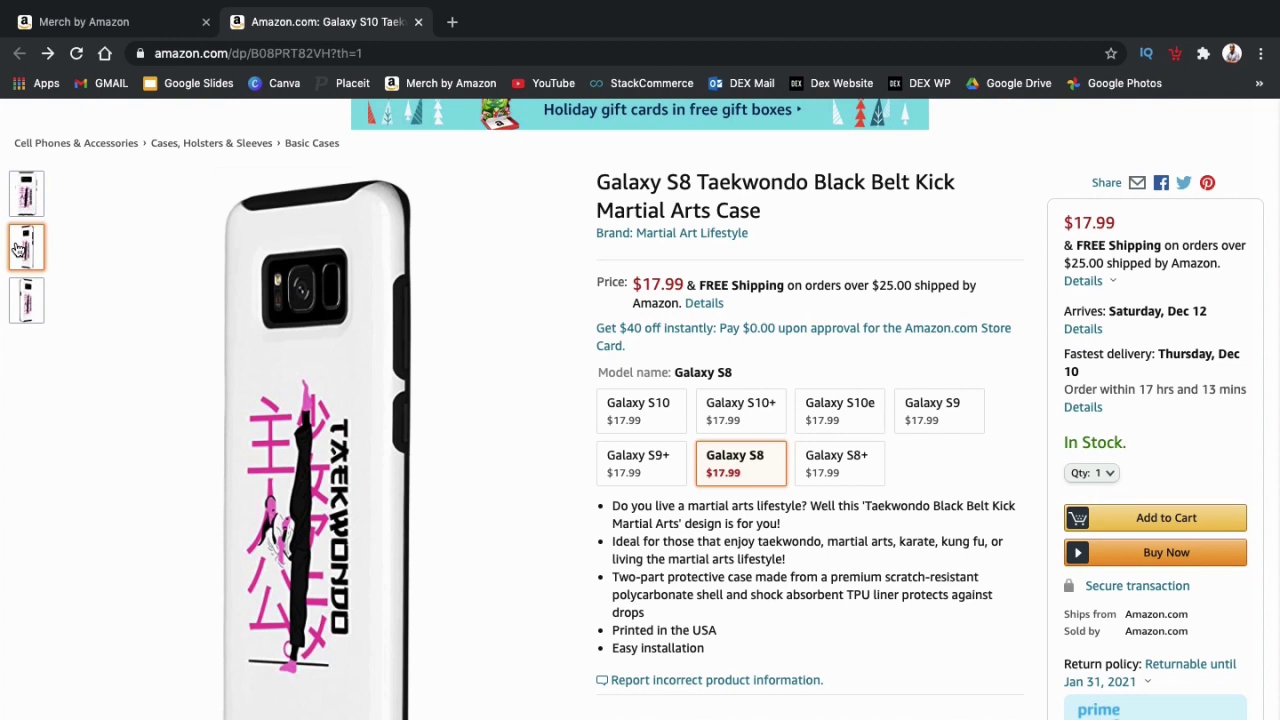
{"action": "mouse_move", "coordinate": [36, 289]}
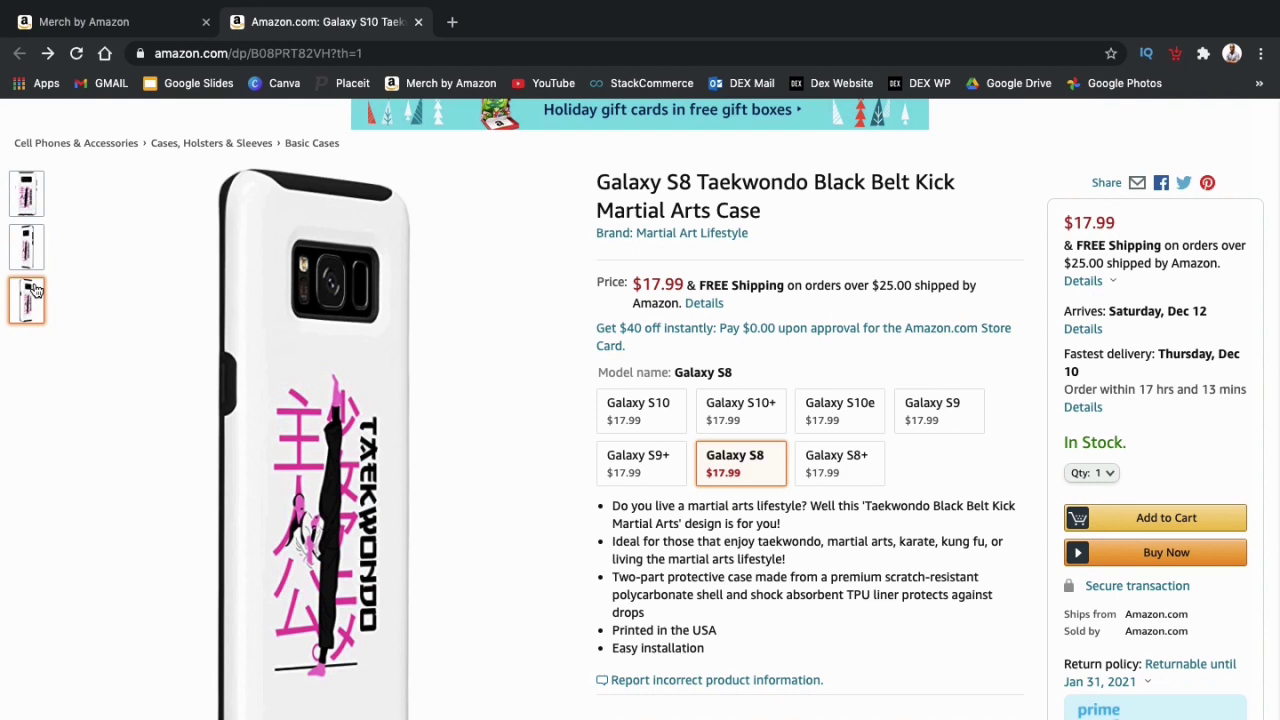